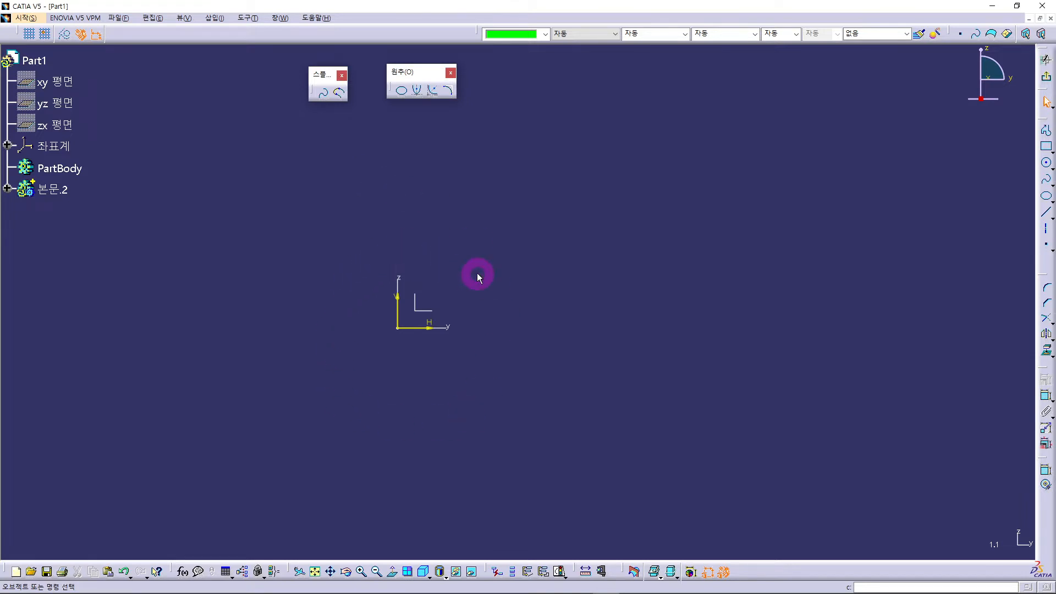
# Draw an open arched spline through six control points across the upper sketch area, ending at about H 279 mm, V 137 mm
pyautogui.moveTo(476, 273)
pyautogui.mouseDown(button='middle')
pyautogui.moveTo(169, 399)
pyautogui.moveTo(112, 487)
pyautogui.mouseUp(button='middle')
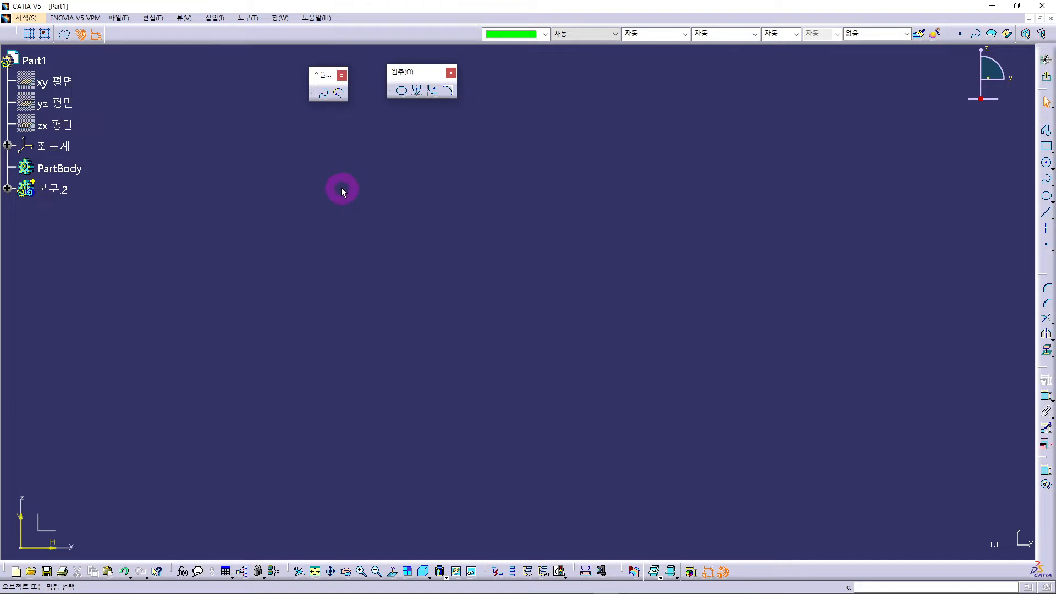
pyautogui.click(323, 93)
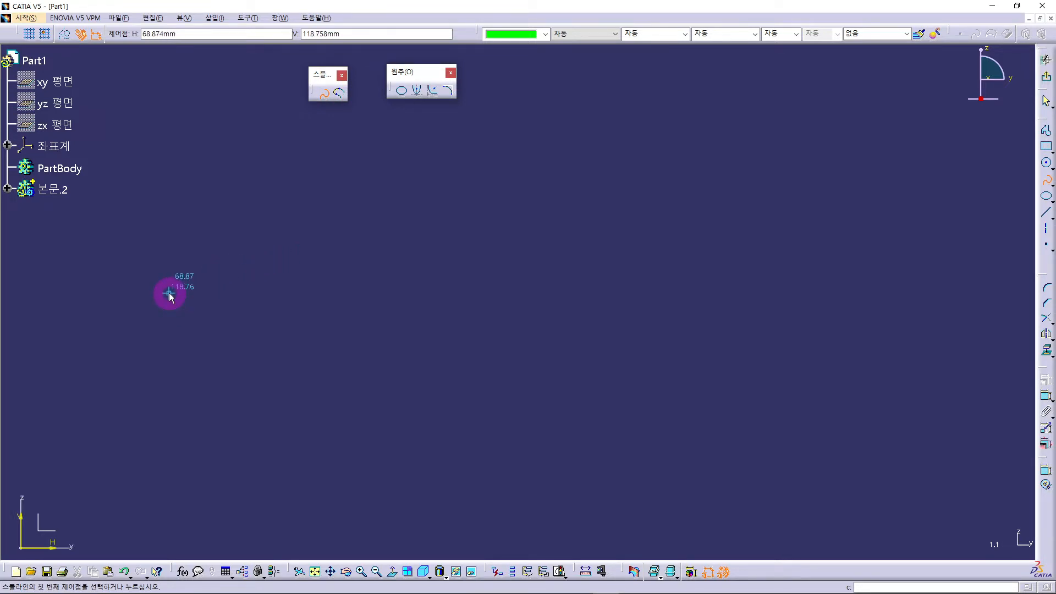
pyautogui.click(177, 276)
pyautogui.click(232, 230)
pyautogui.click(349, 190)
pyautogui.click(452, 190)
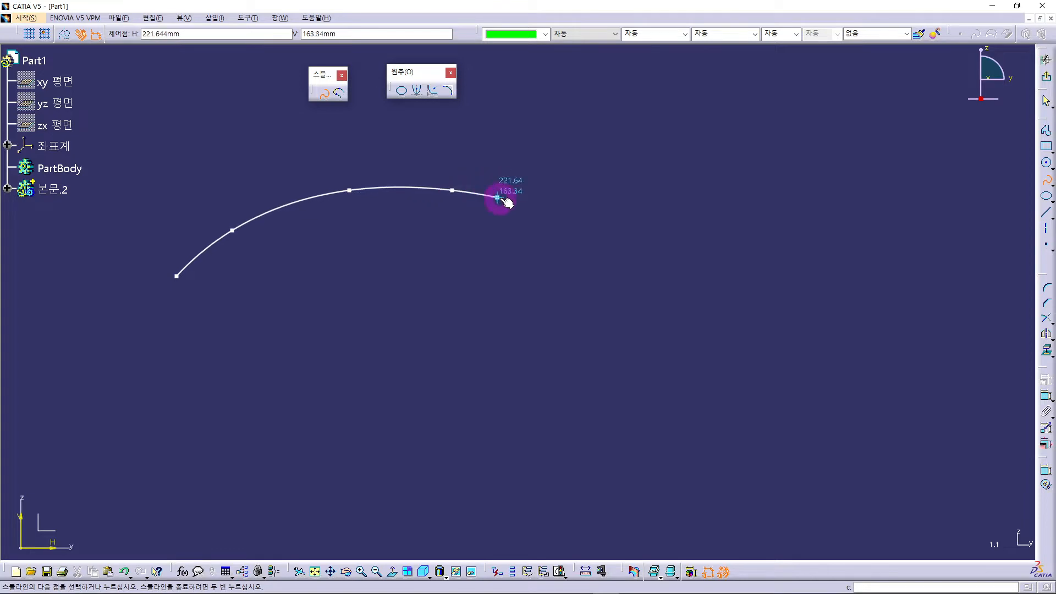
pyautogui.click(545, 216)
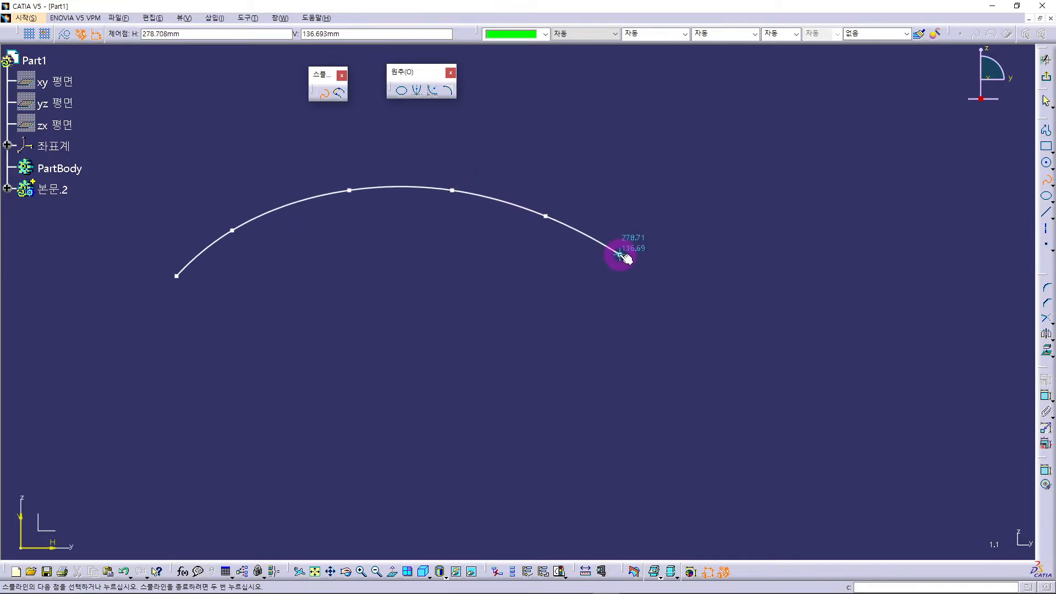
pyautogui.doubleClick(620, 254)
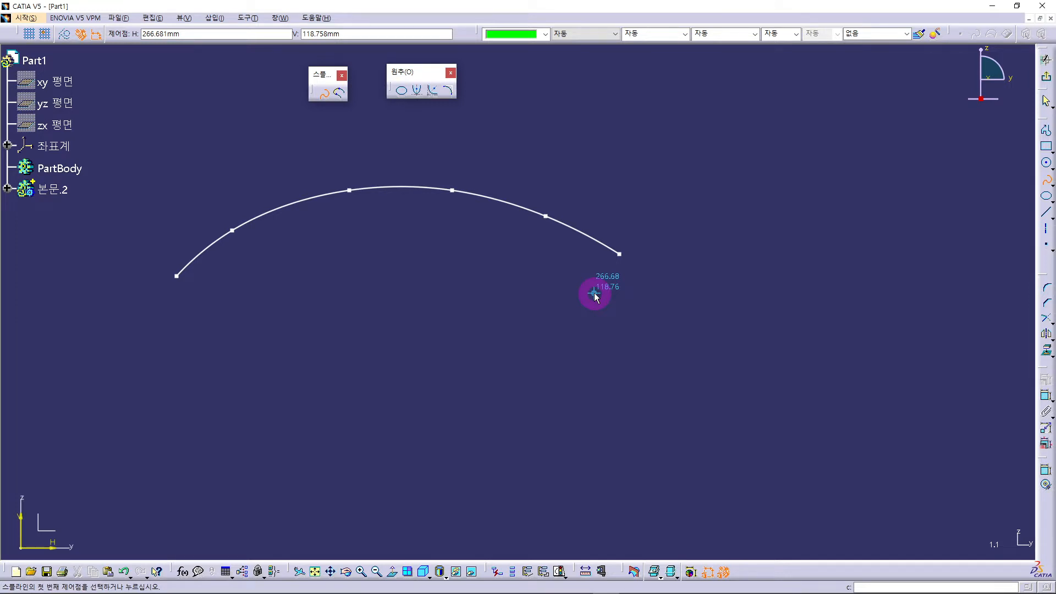
# Draw a wavy open spline below the arch through eight control points alternating between low and high positions
pyautogui.click(176, 392)
pyautogui.click(248, 490)
pyautogui.click(335, 332)
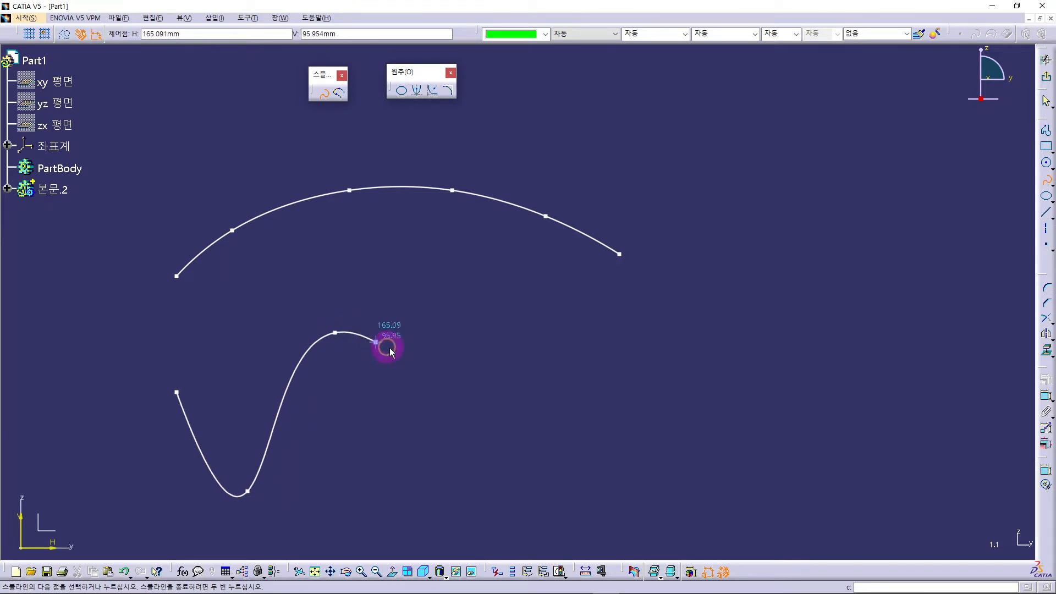
pyautogui.click(441, 490)
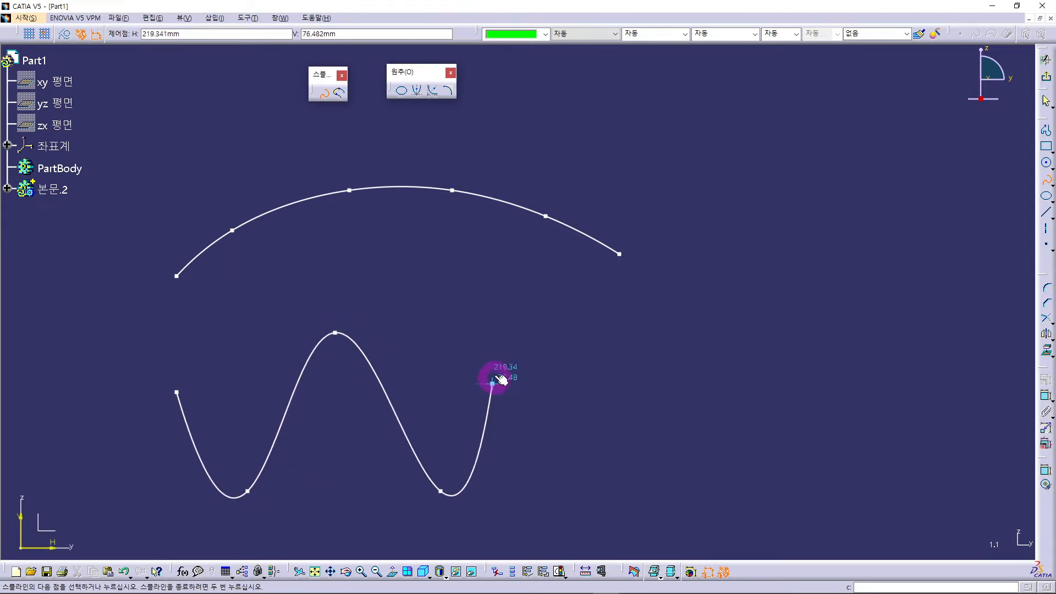
pyautogui.click(500, 340)
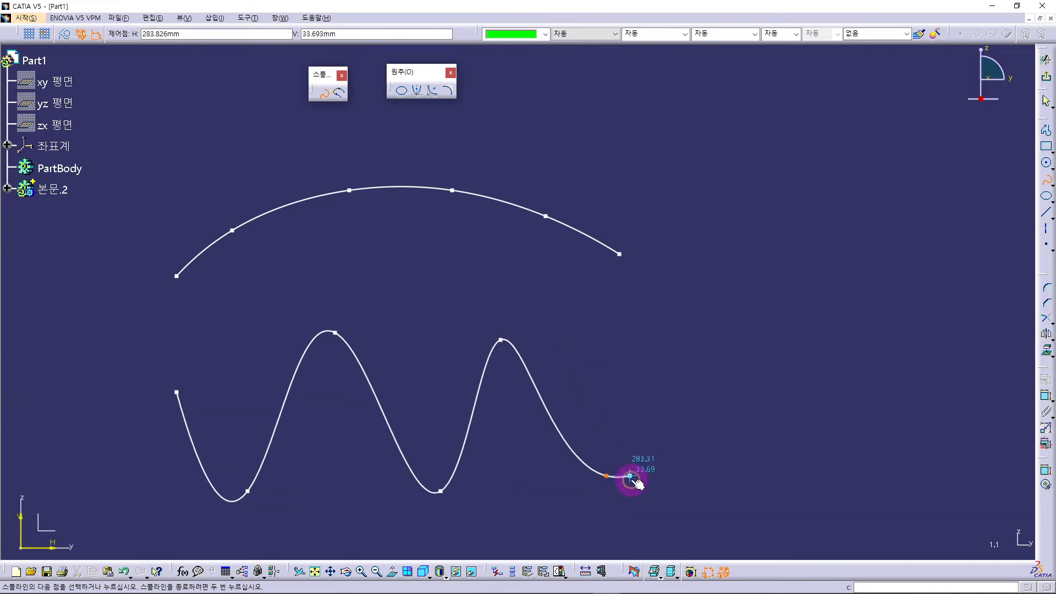
pyautogui.click(666, 332)
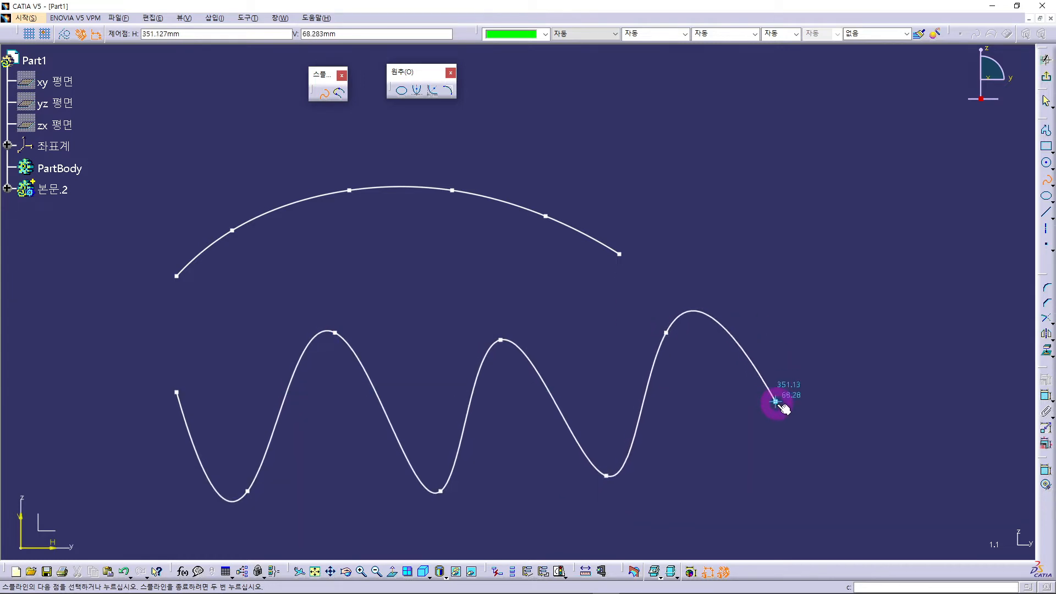
pyautogui.doubleClick(777, 408)
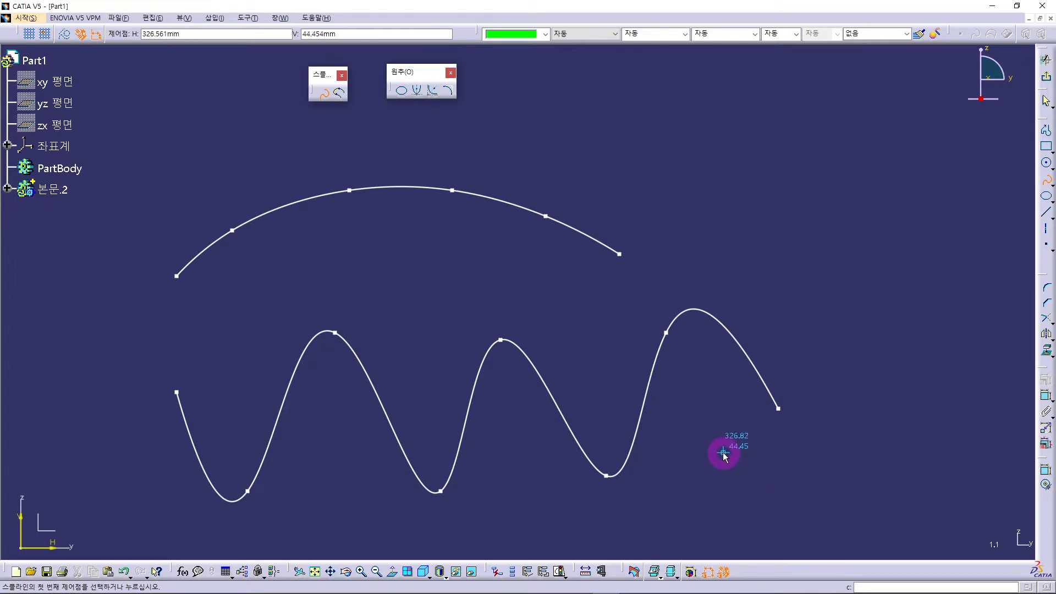
# Draw a wider arched spline through five control points above the first arch
pyautogui.click(149, 215)
pyautogui.click(287, 143)
pyautogui.click(471, 127)
pyautogui.click(620, 174)
pyautogui.doubleClick(674, 214)
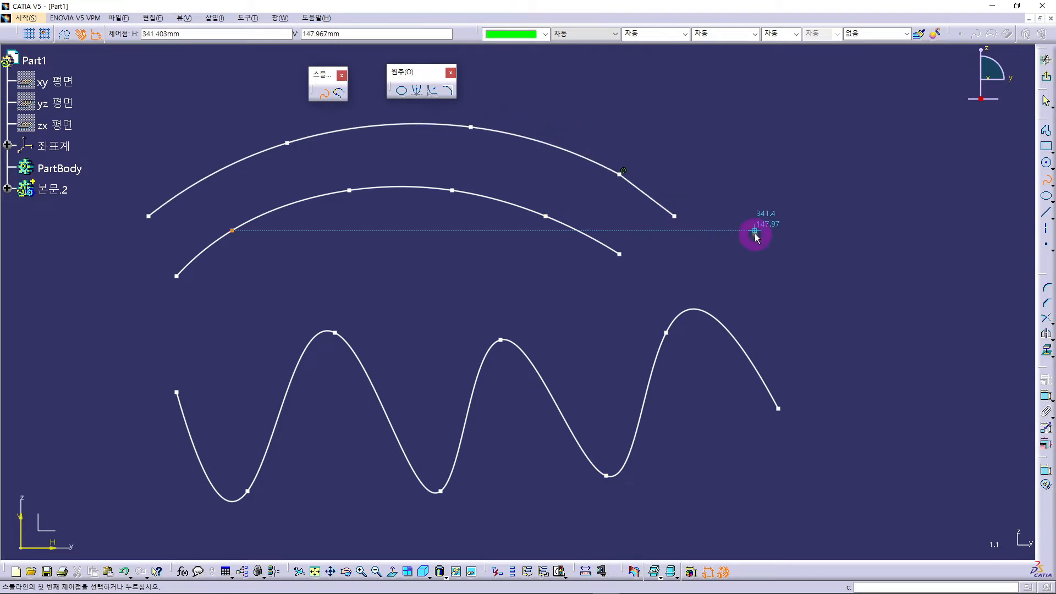
# Draw a short descending spline through three points, starting just beyond the end of the outer arch with a gap between them
pyautogui.click(722, 254)
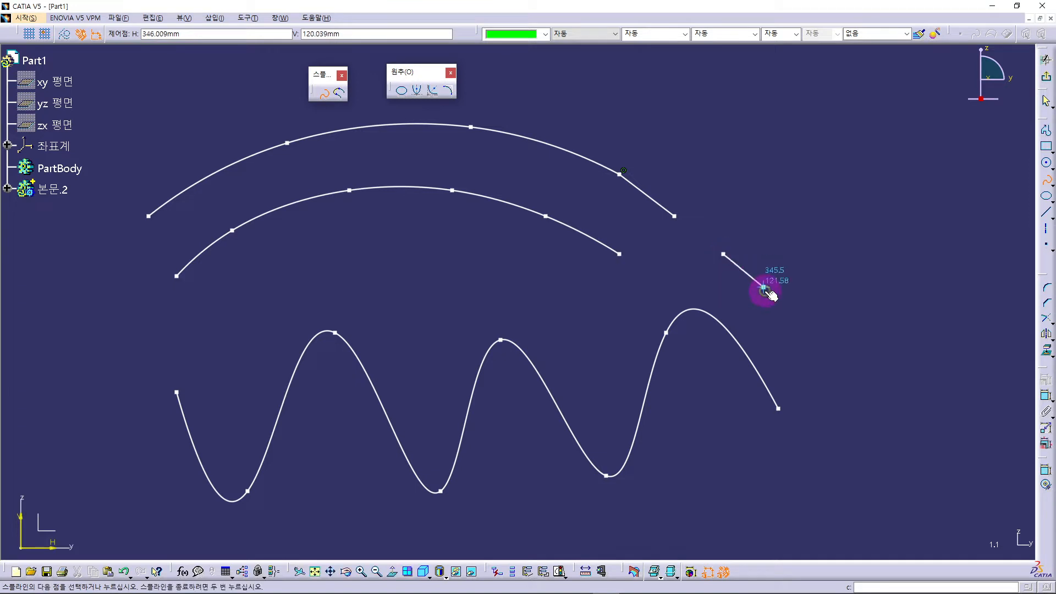
pyautogui.click(790, 324)
pyautogui.doubleClick(866, 446)
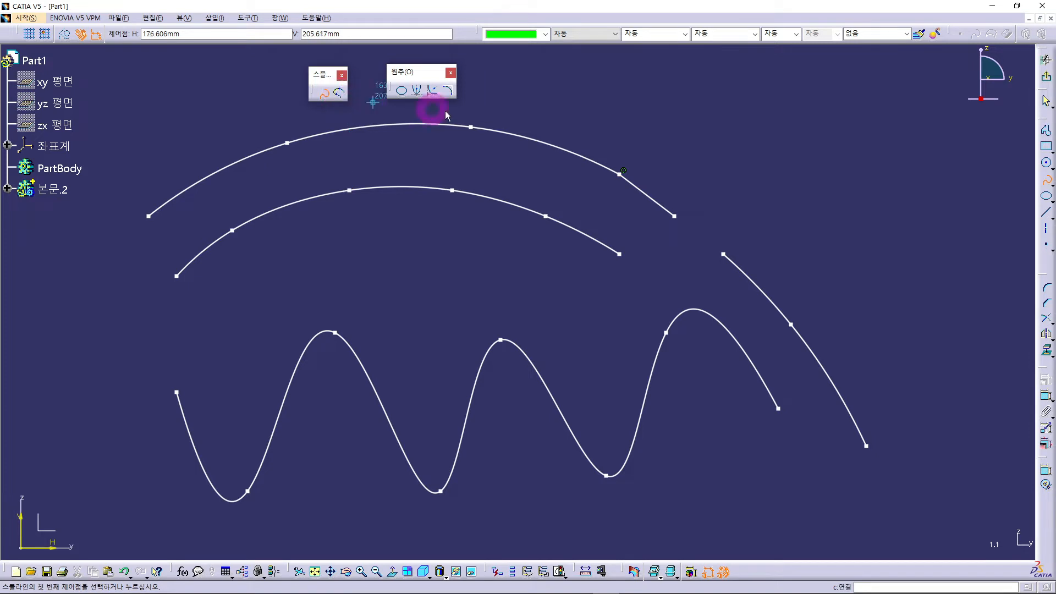
# Bridge the gap between the outer arch's end point and the descending spline's start point with a Connect curve
pyautogui.click(339, 93)
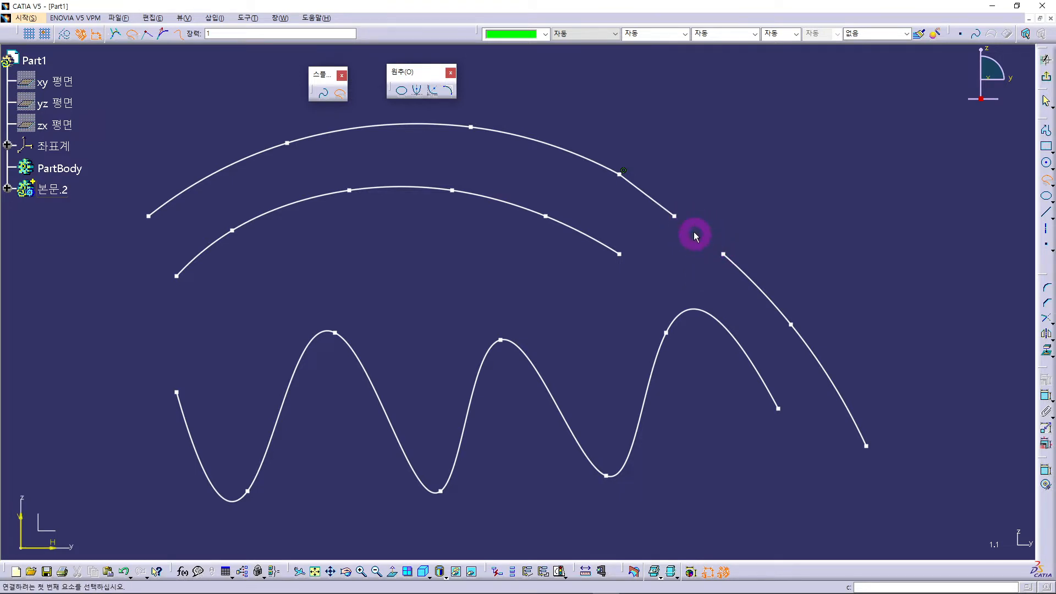
pyautogui.click(675, 216)
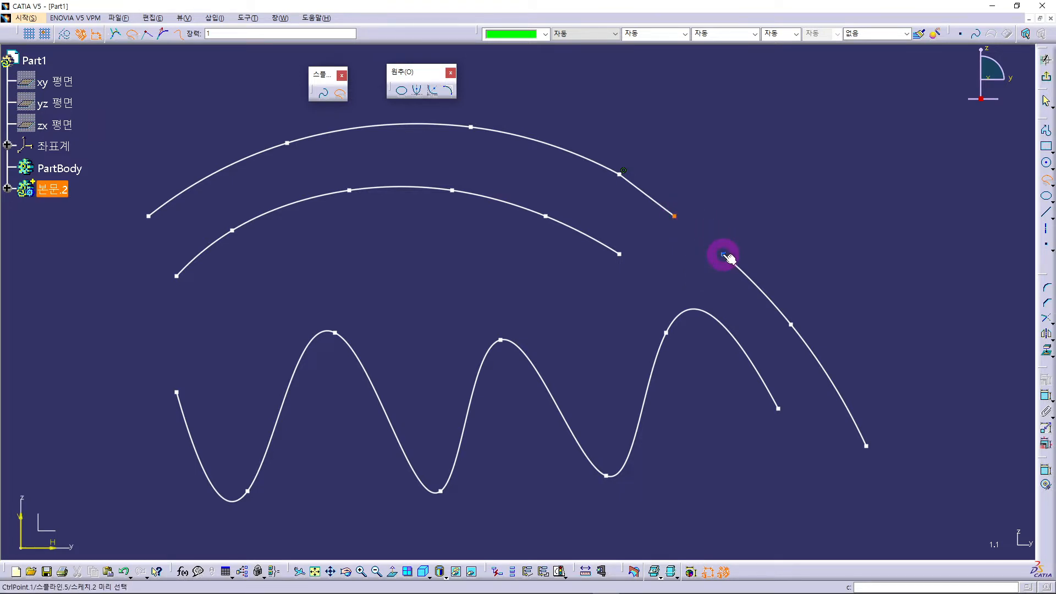
pyautogui.click(723, 255)
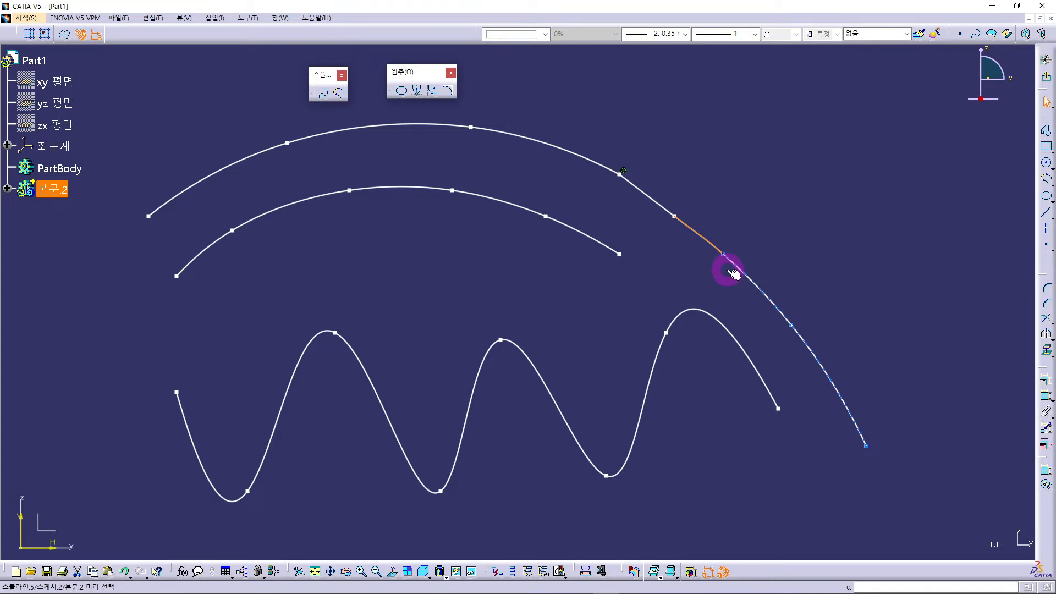
pyautogui.click(685, 274)
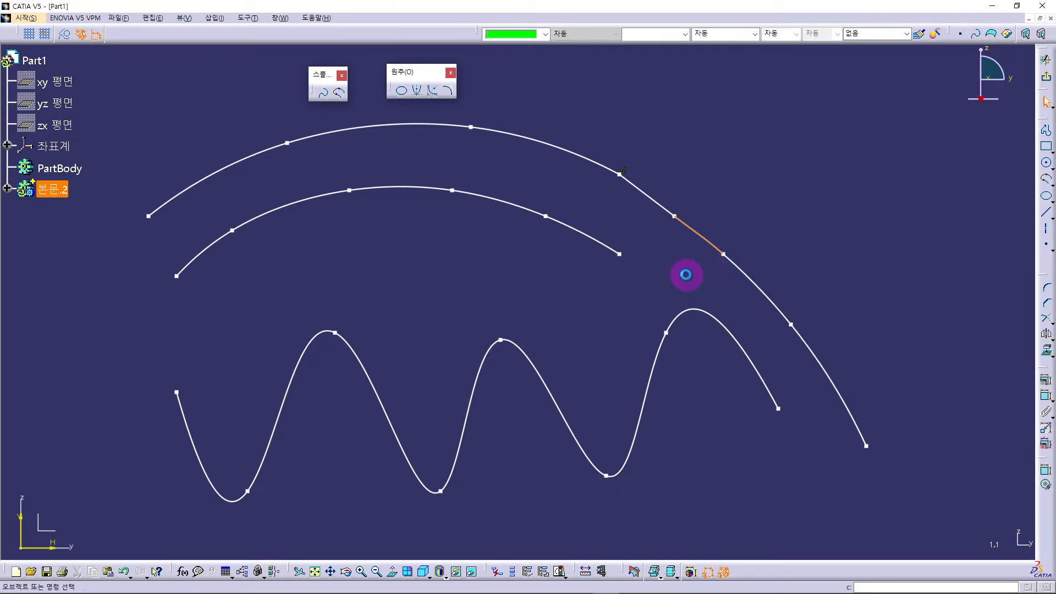
pyautogui.click(752, 279)
pyautogui.click(569, 154)
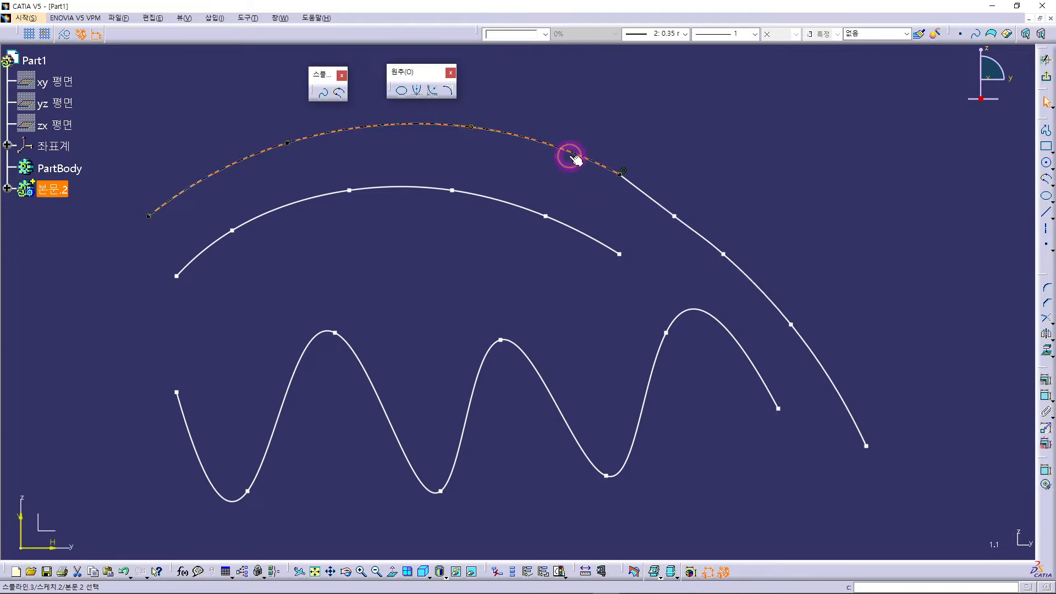
pyautogui.click(668, 276)
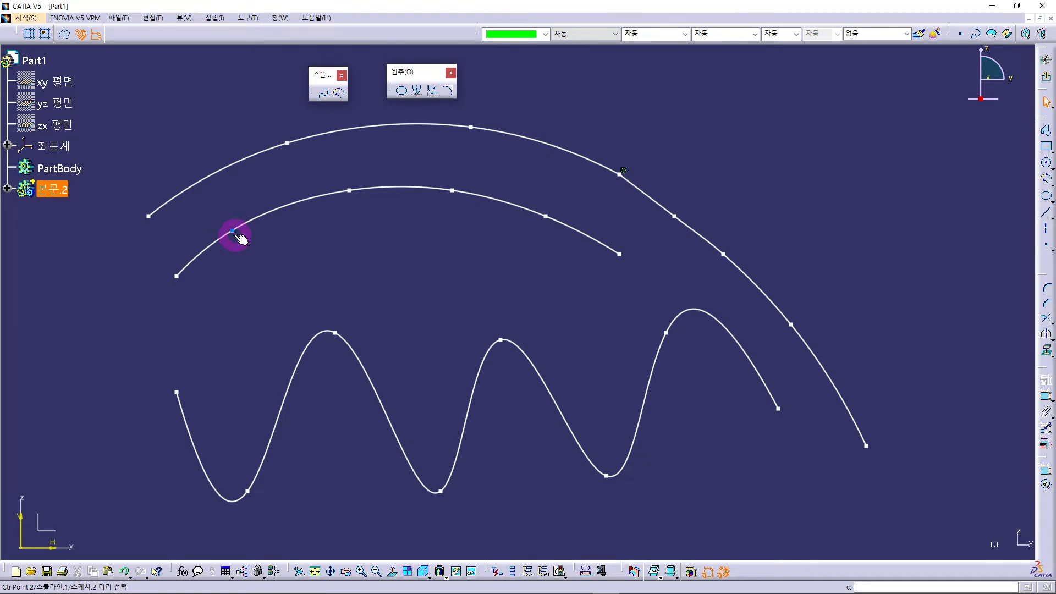
# Reshape the inner arch by moving its second and fifth control points downward and inward and its fourth point slightly outward
pyautogui.moveTo(233, 231); pyautogui.dragTo(273, 281)
pyautogui.moveTo(546, 216); pyautogui.dragTo(527, 270)
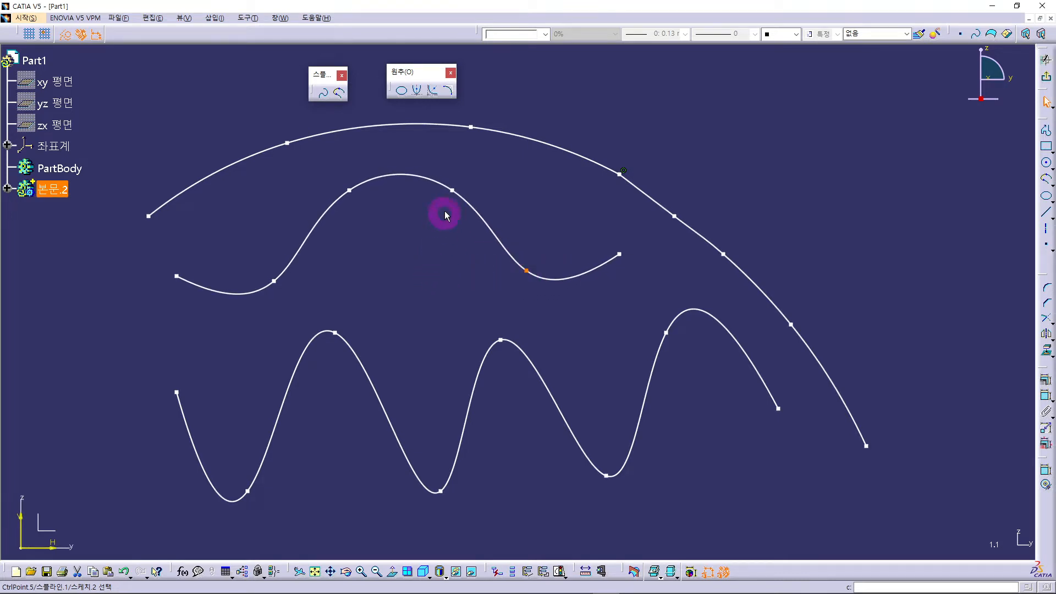
pyautogui.moveTo(452, 189)
pyautogui.mouseDown()
pyautogui.moveTo(427, 268)
pyautogui.moveTo(468, 189)
pyautogui.mouseUp()
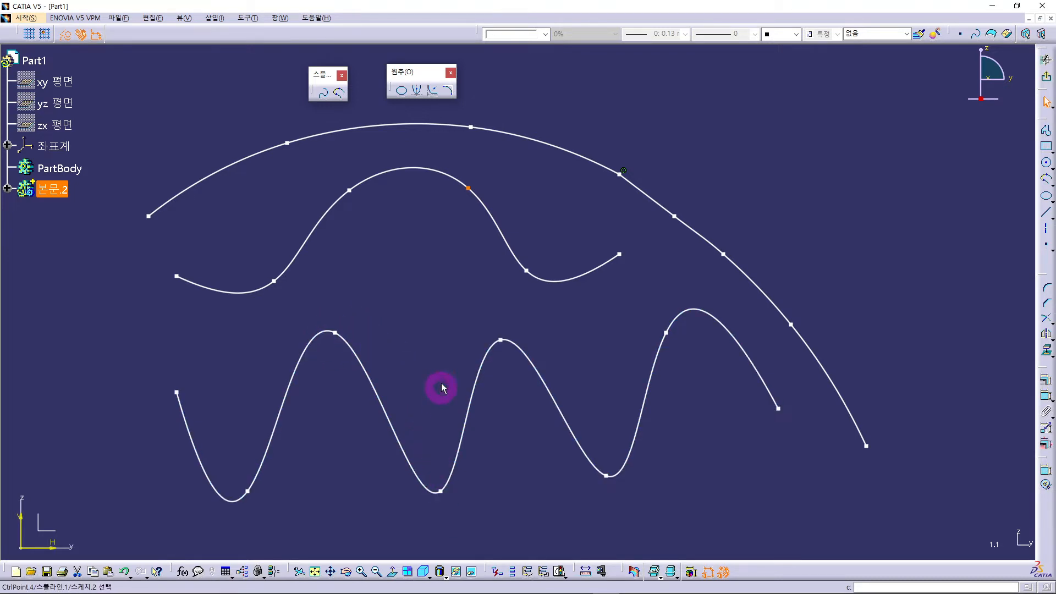
# Reshape the wavy spline by lowering its third control point, shifting the fourth and fifth inward, and raising the sixth
pyautogui.moveTo(336, 333); pyautogui.dragTo(415, 497)
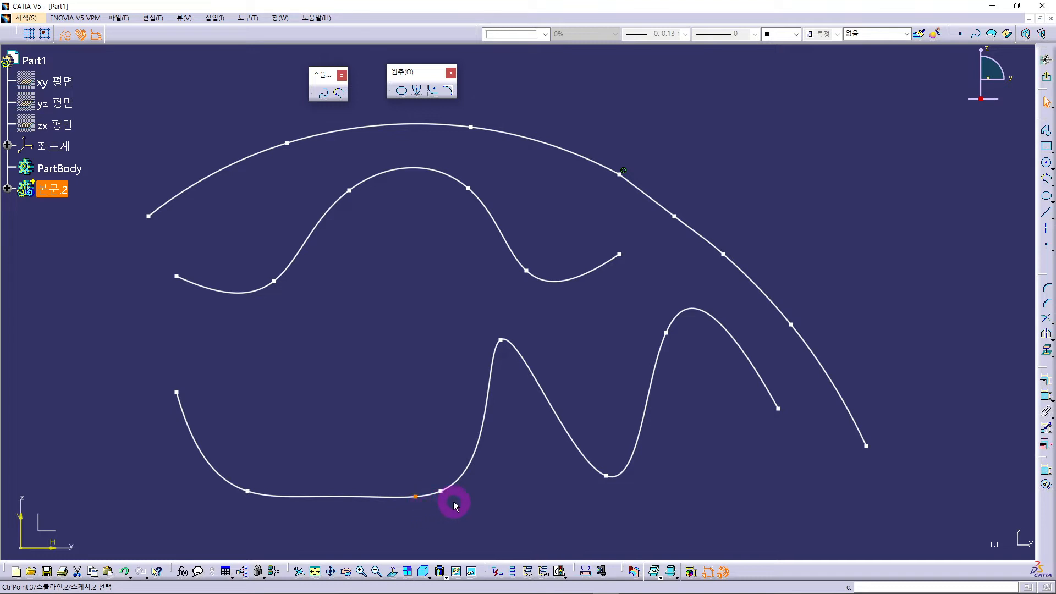
pyautogui.moveTo(440, 491); pyautogui.dragTo(413, 436)
pyautogui.moveTo(501, 342); pyautogui.dragTo(432, 397)
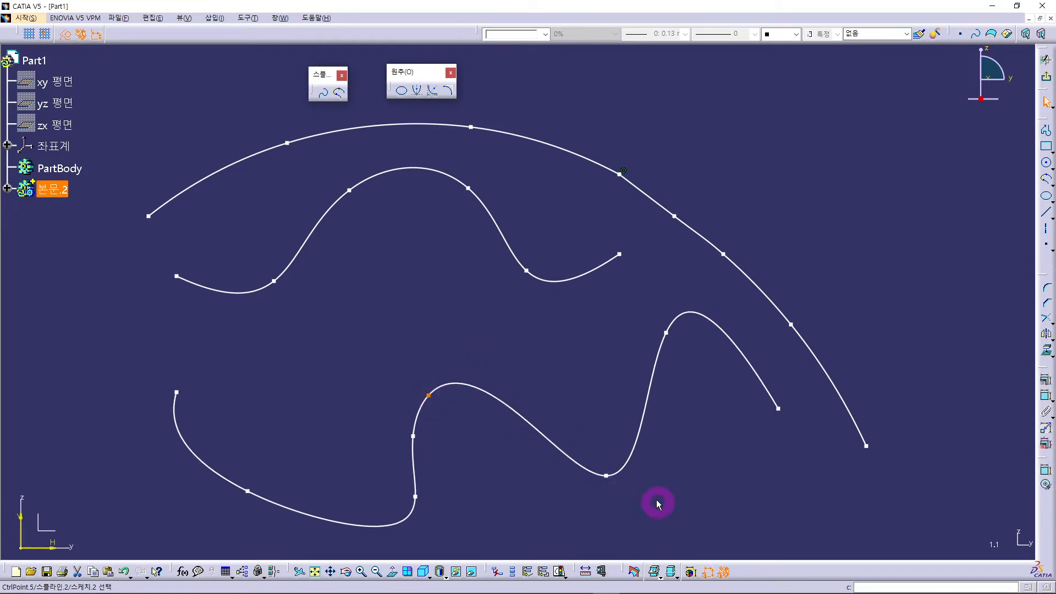
pyautogui.moveTo(605, 475); pyautogui.dragTo(593, 400)
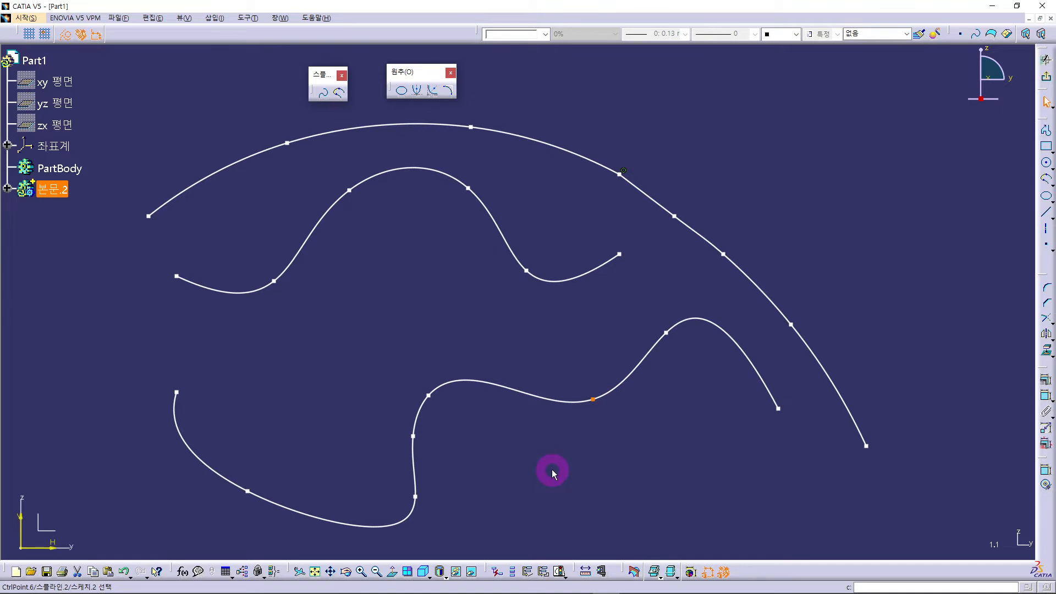
# Draw a closed spline through three points beyond the outer arch, placing the third at about H 421 mm, V 168 mm
pyautogui.click(323, 94)
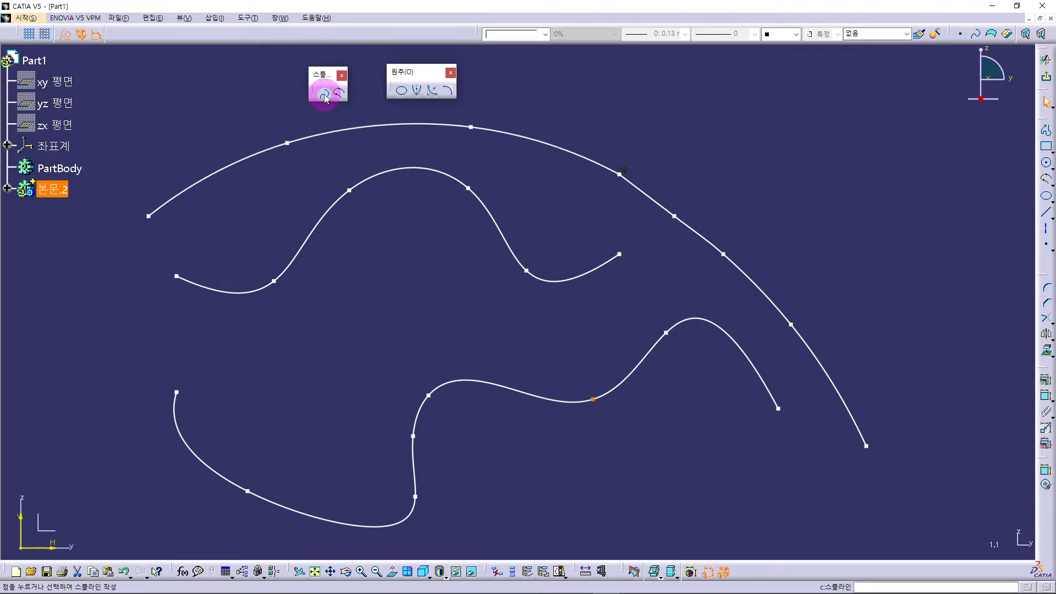
pyautogui.click(764, 174)
pyautogui.click(838, 135)
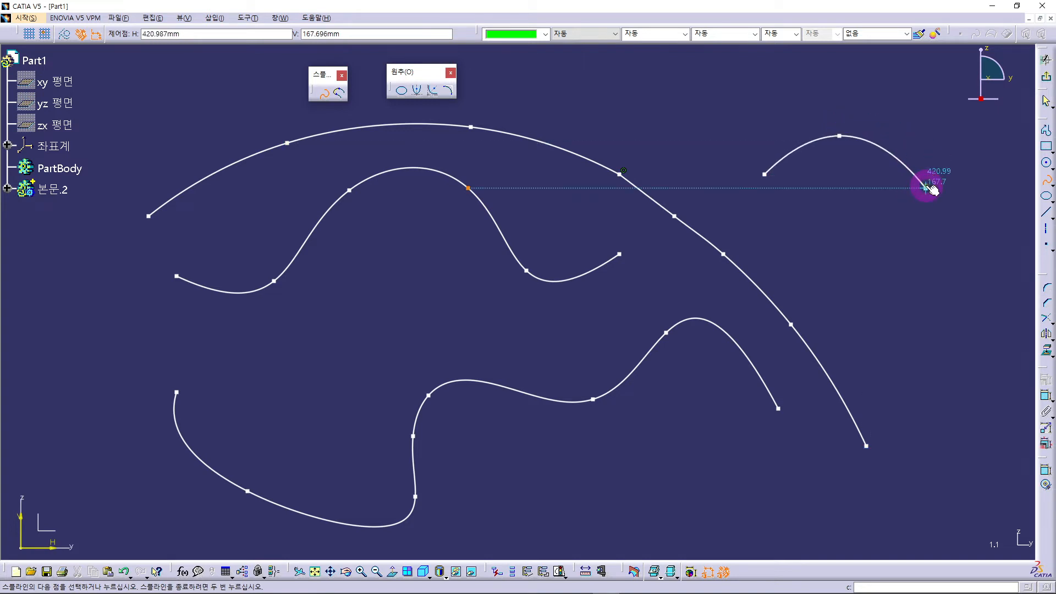
pyautogui.rightClick(926, 188)
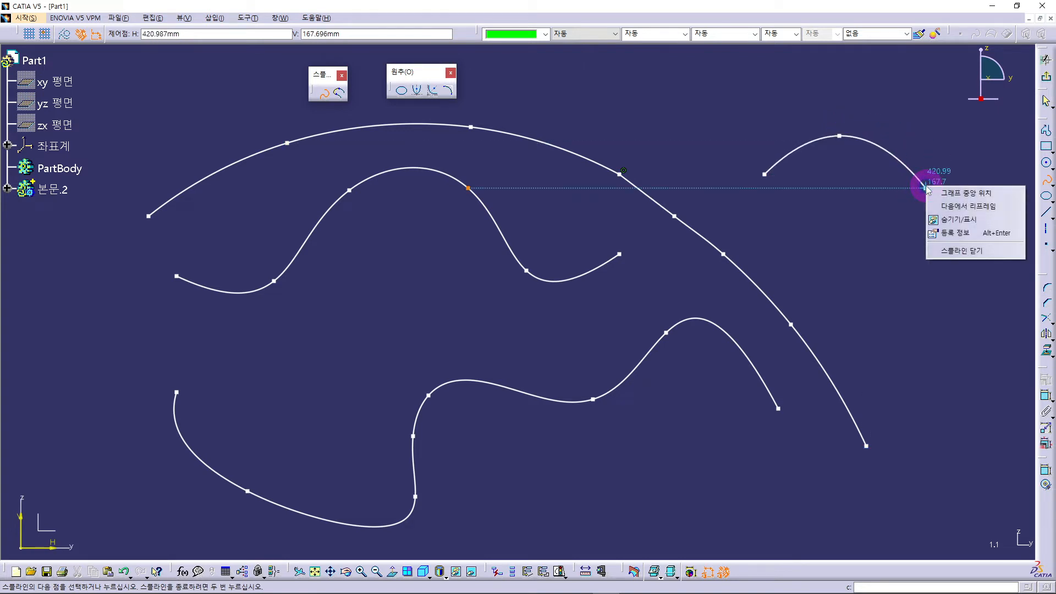
pyautogui.click(955, 252)
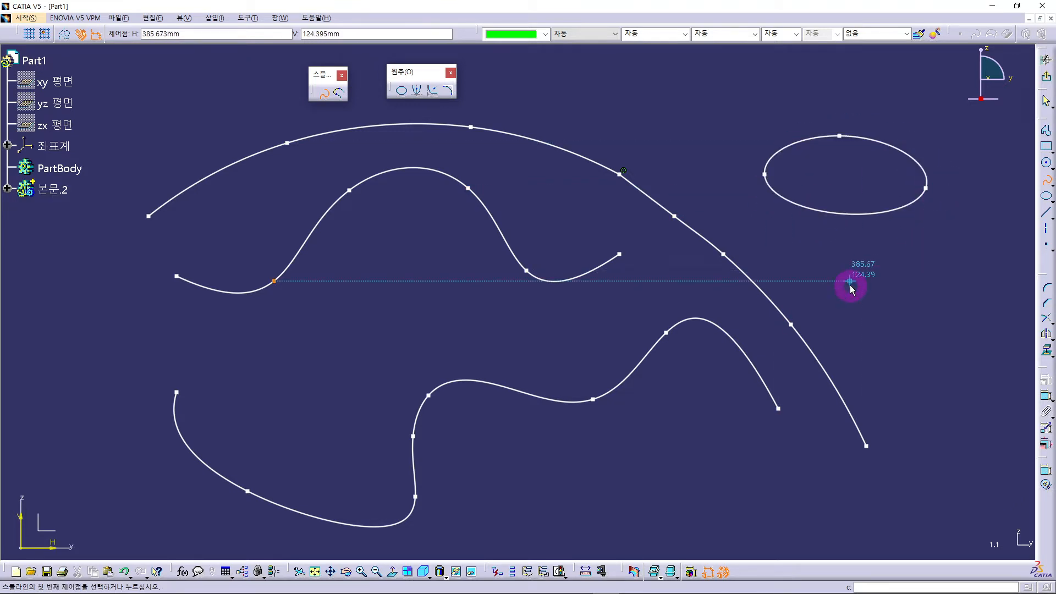
# Draw a closed five-point spline overlapping the wavy spline, with its last point at about H 179 mm, V 82 mm
pyautogui.click(274, 355)
pyautogui.click(561, 458)
pyautogui.click(486, 489)
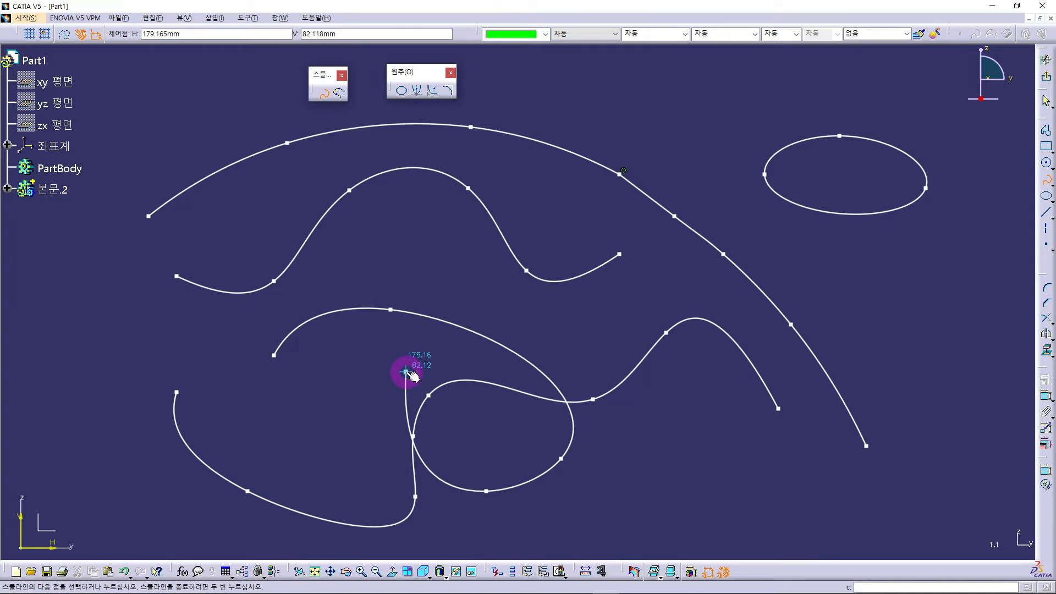
pyautogui.rightClick(406, 372)
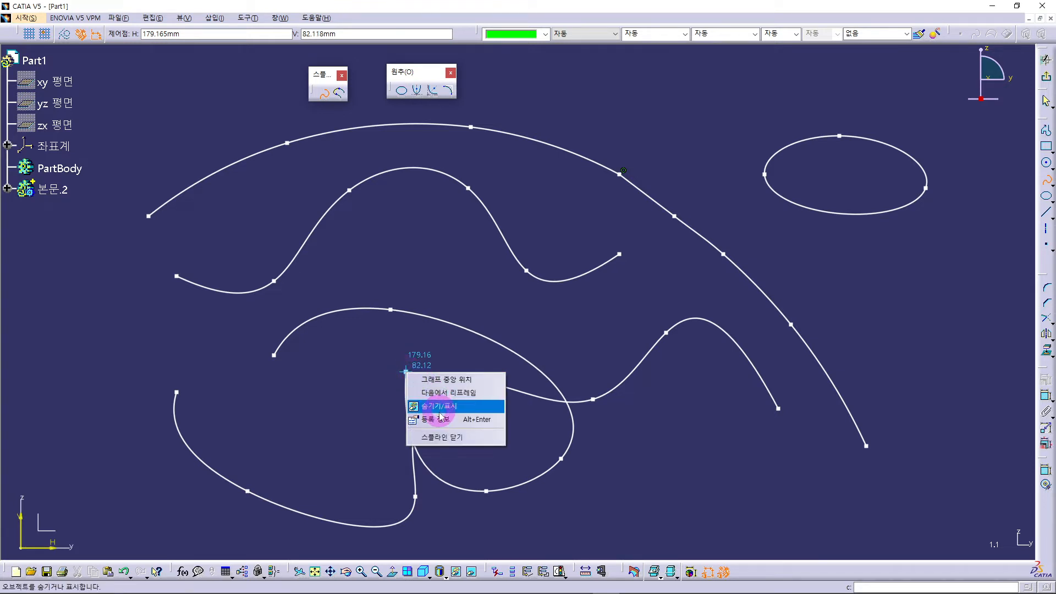
pyautogui.click(441, 437)
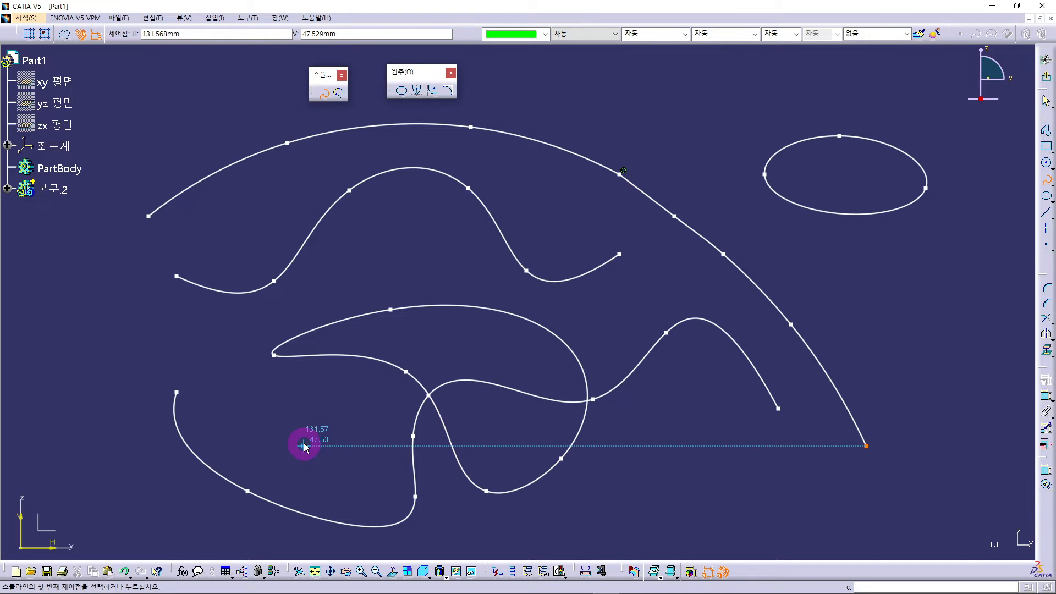
pyautogui.press('Escape')
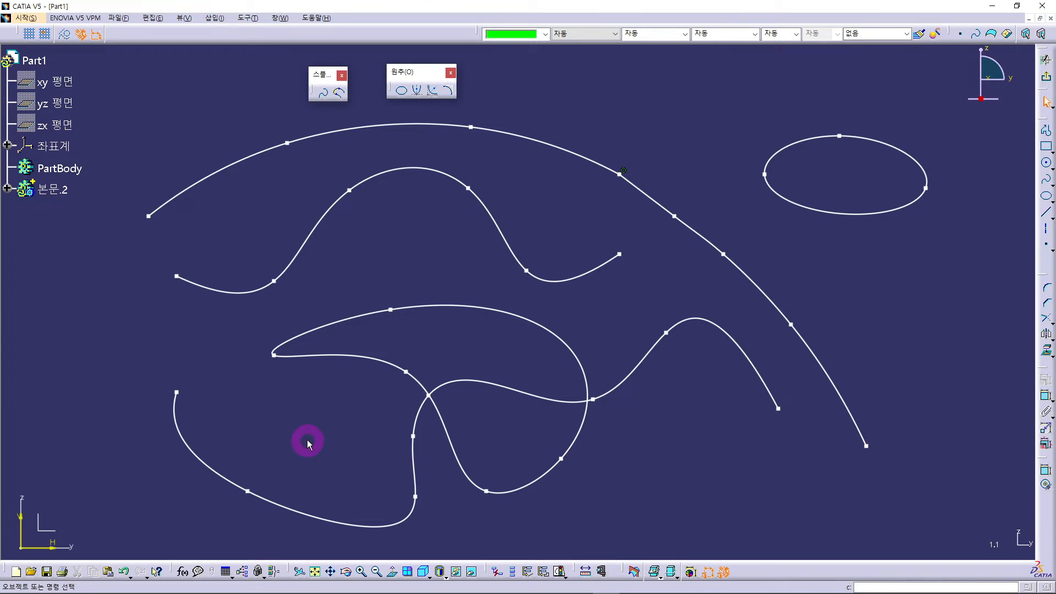
# Switch to Part2 and draw an ellipse centred on the origin, with a horizontal major radius of about 42.4 mm and its minor endpoint on the V axis
pyautogui.click(280, 18)
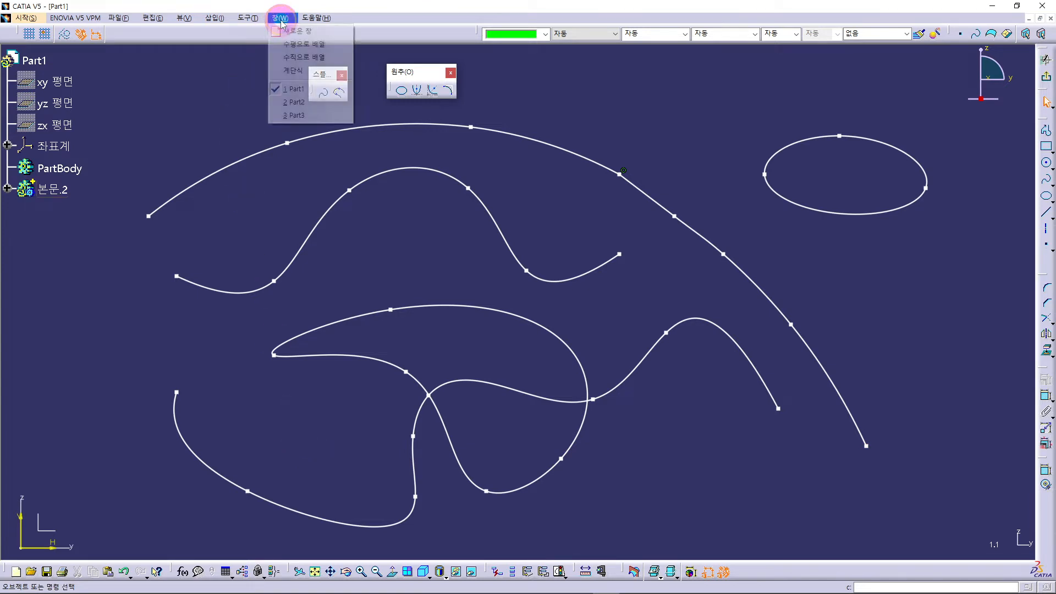
pyautogui.click(297, 101)
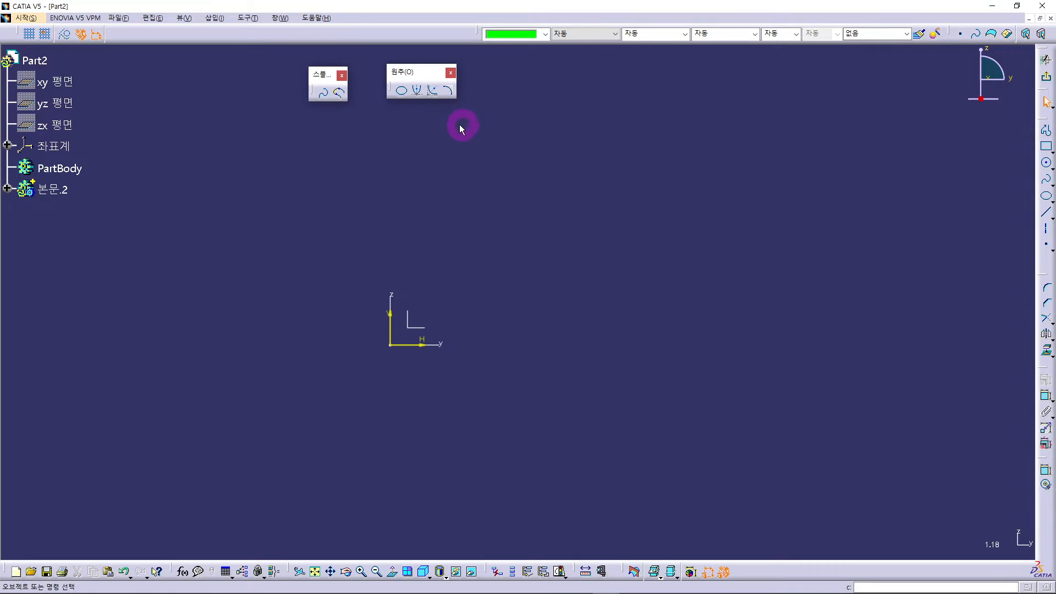
pyautogui.click(401, 91)
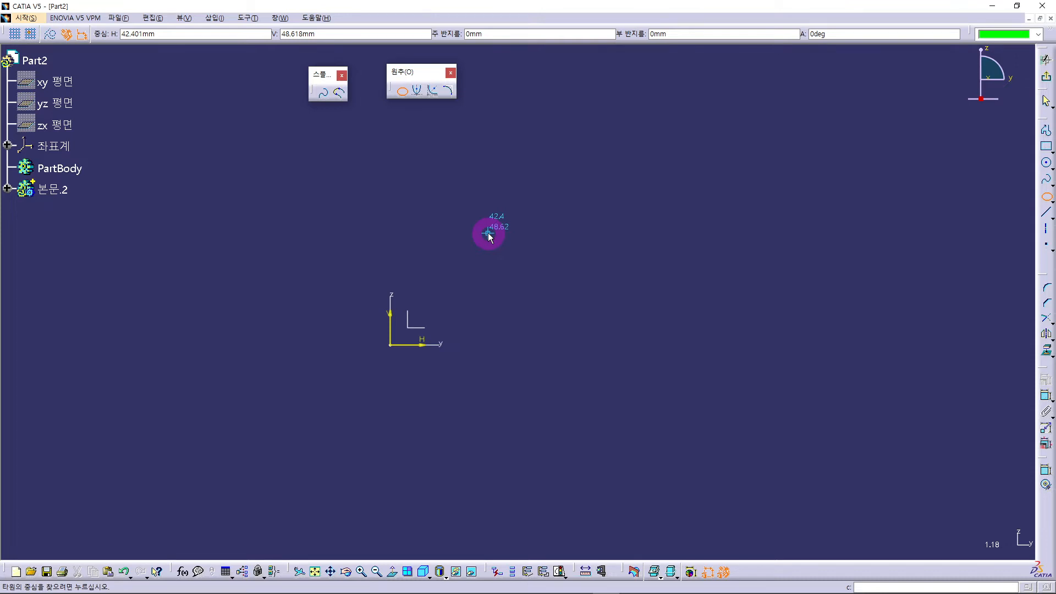
pyautogui.click(391, 347)
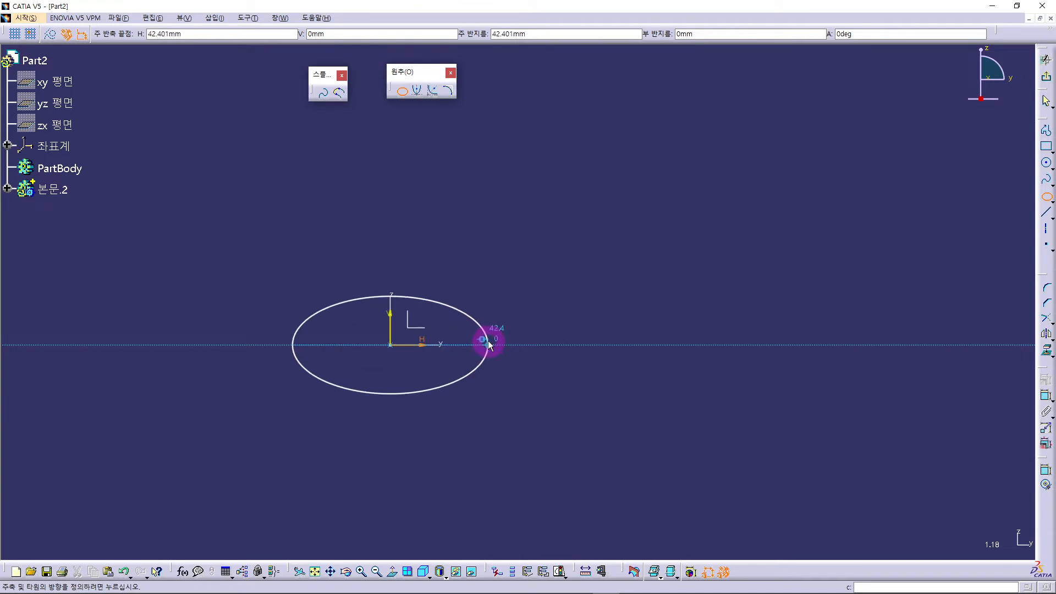
pyautogui.click(487, 341)
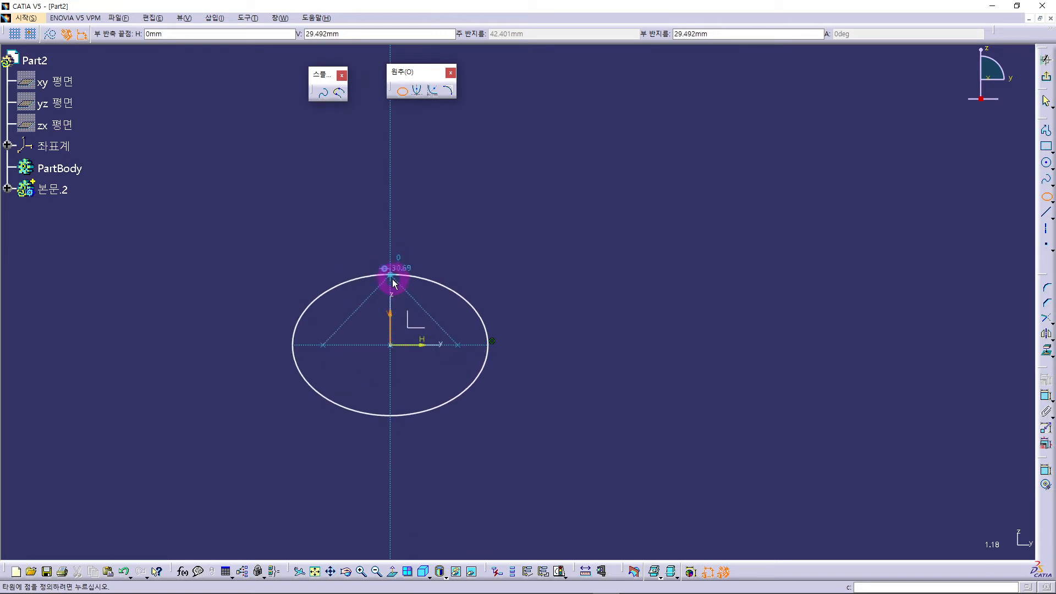
pyautogui.click(392, 293)
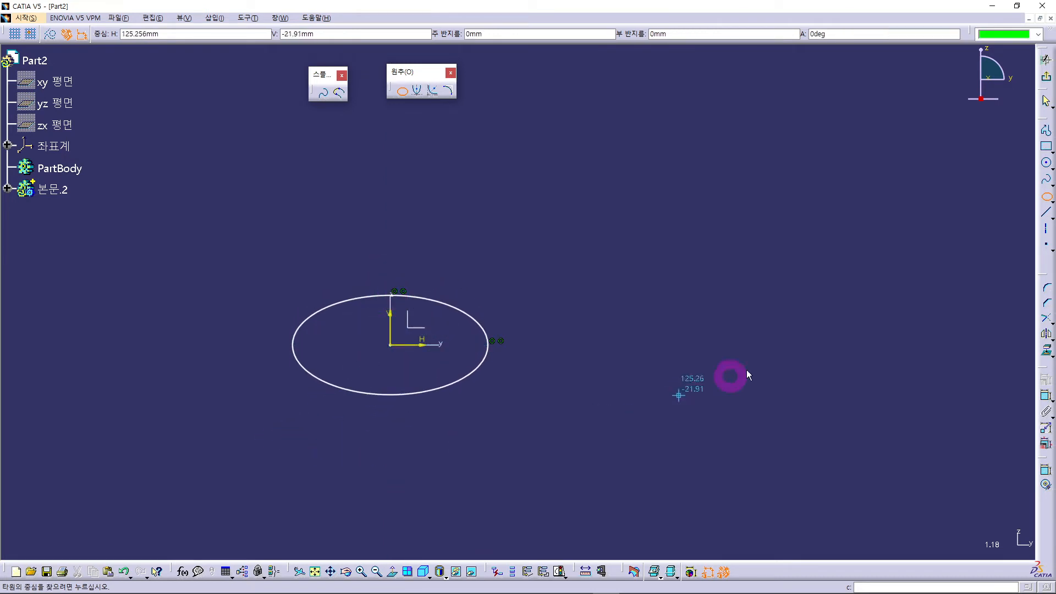
# Draw a horizontal ellipse above and to the right of the central one, with radii of about 30 mm and 13 mm
pyautogui.click(687, 212)
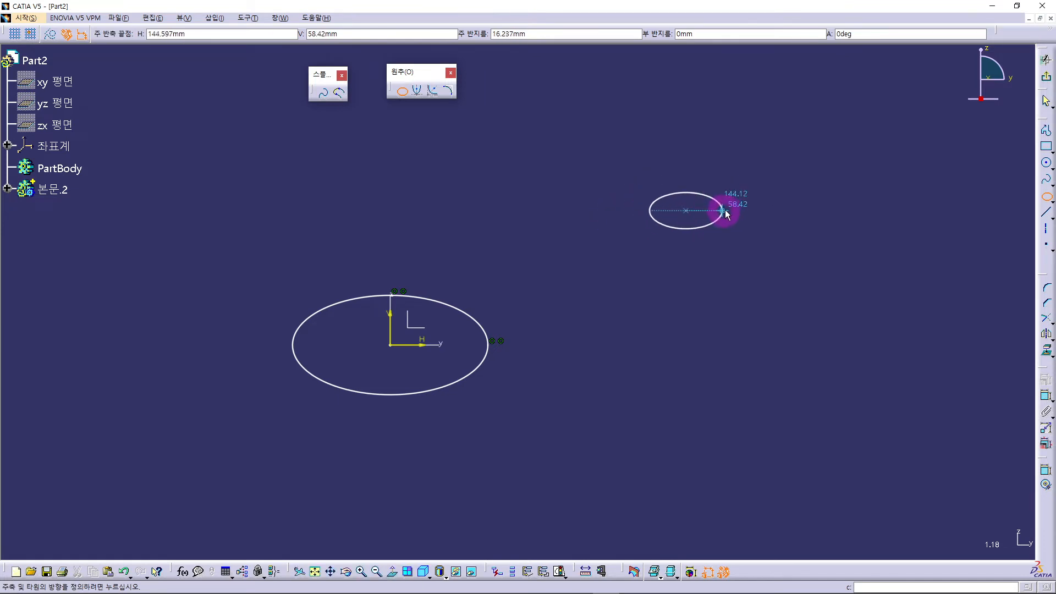
pyautogui.click(753, 211)
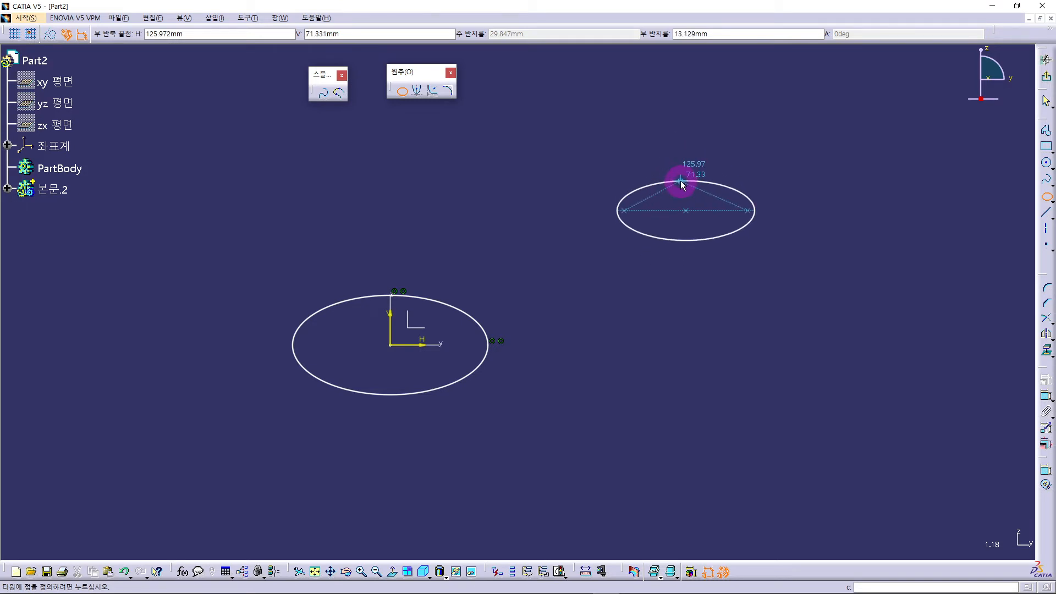
pyautogui.click(681, 182)
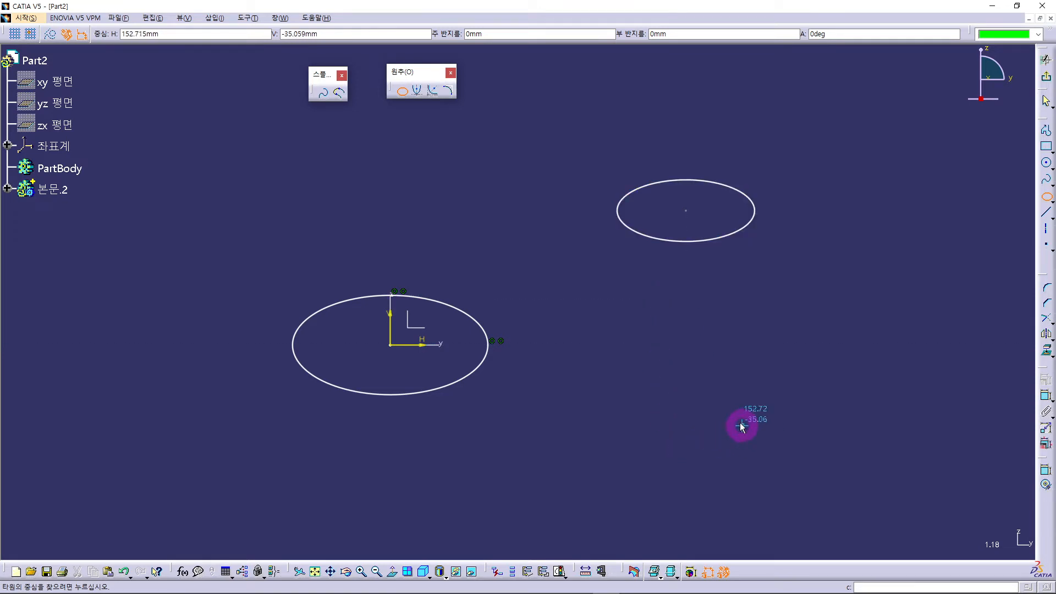
# Draw an upright ellipse to the lower right of the central one, about 13 mm in horizontal and 35 mm in vertical radius
pyautogui.click(753, 396)
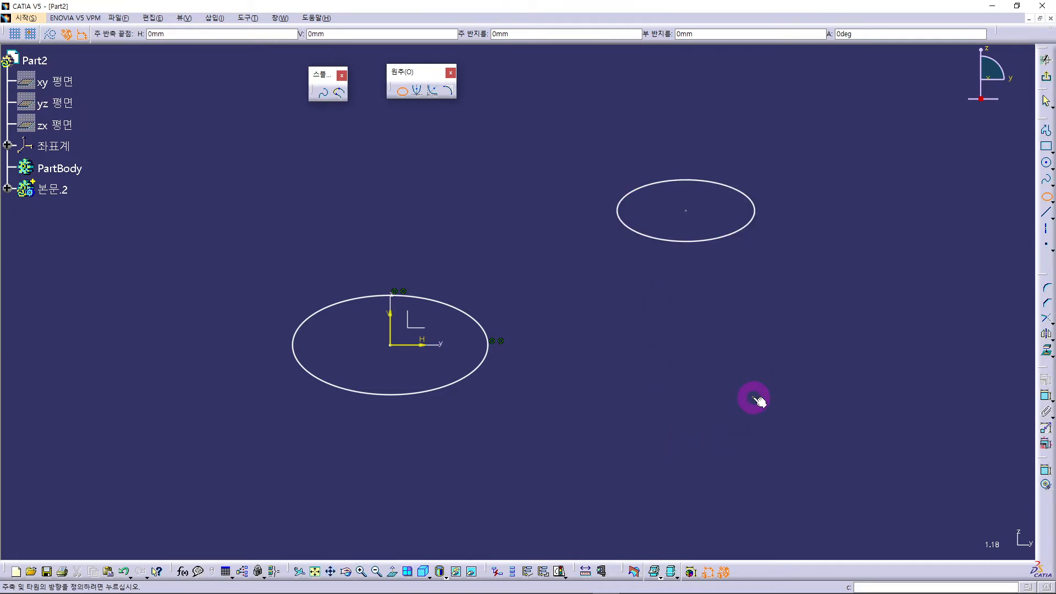
pyautogui.click(784, 397)
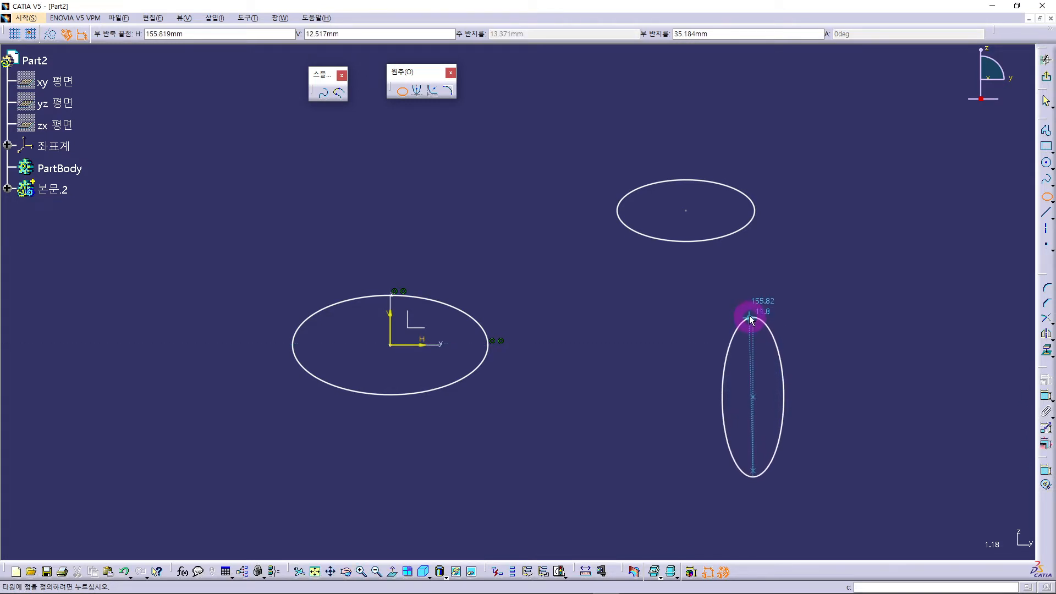
pyautogui.click(750, 319)
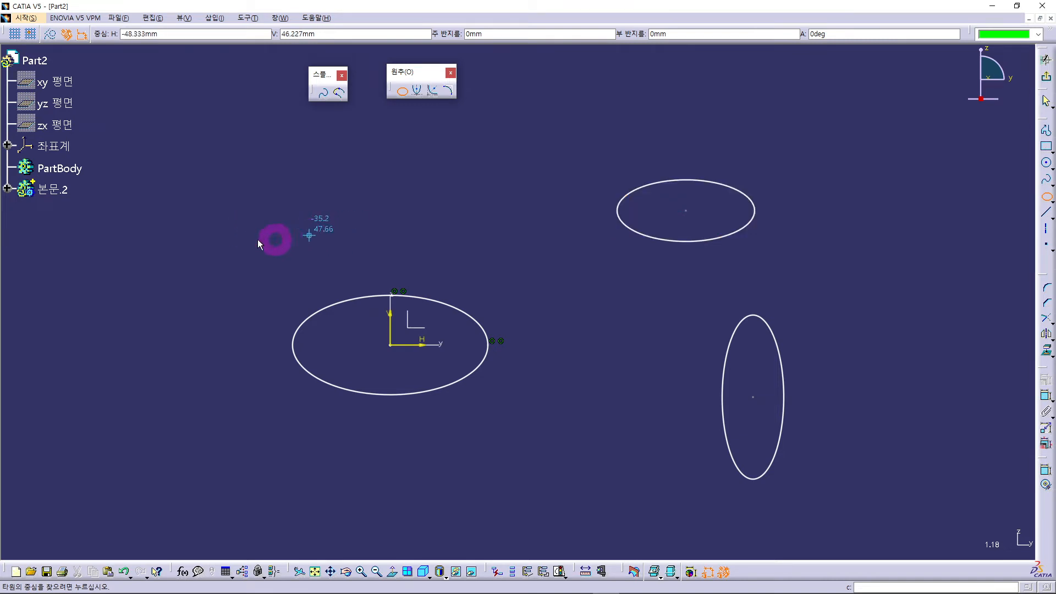
# Draw a horizontal ellipse above and to the left of the central one, with radii of about 29 mm and 18 mm
pyautogui.click(259, 204)
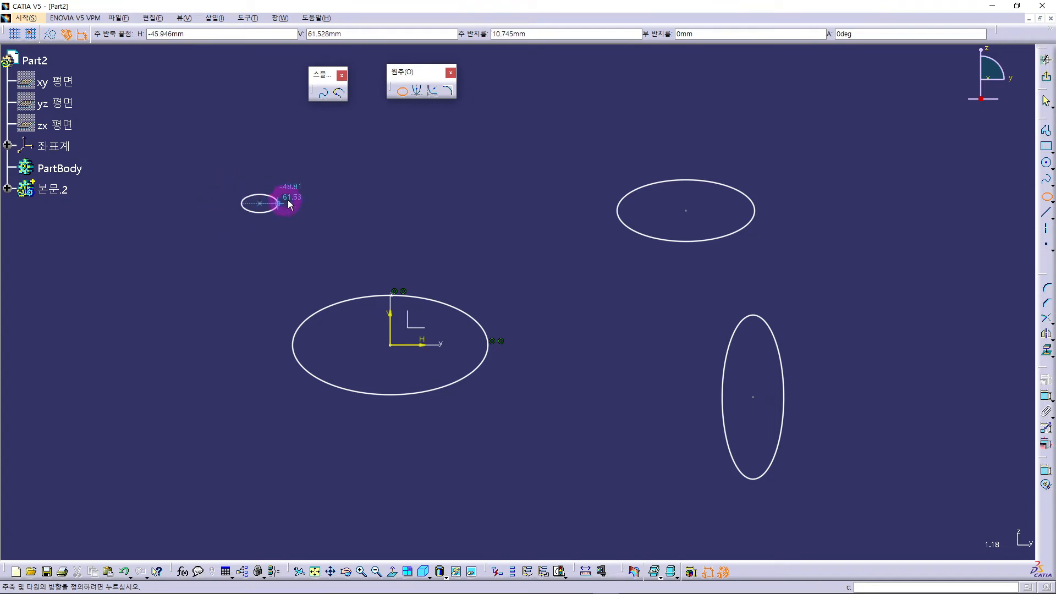
pyautogui.click(325, 204)
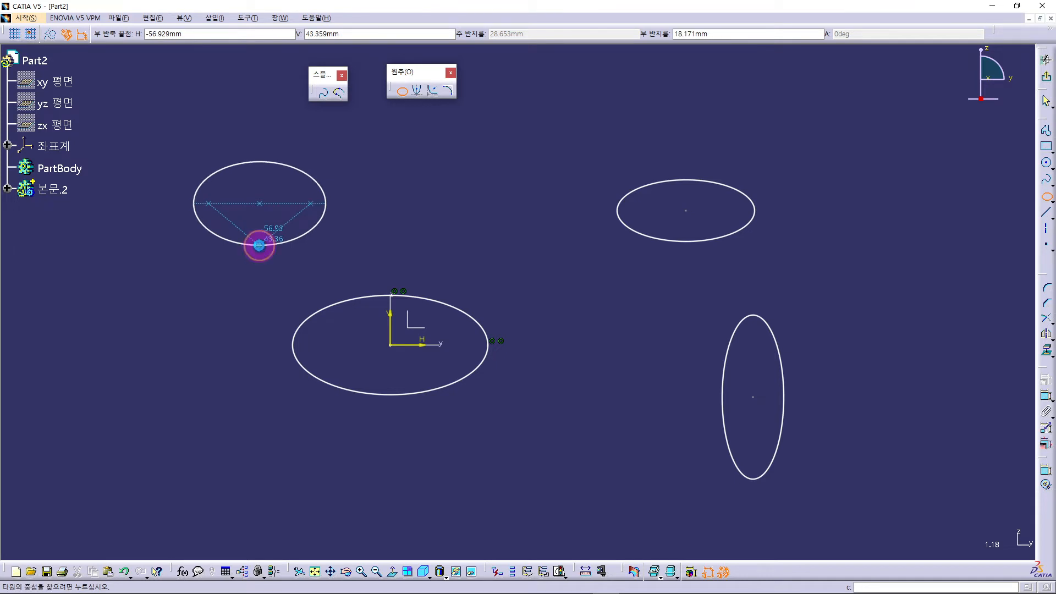
pyautogui.click(260, 244)
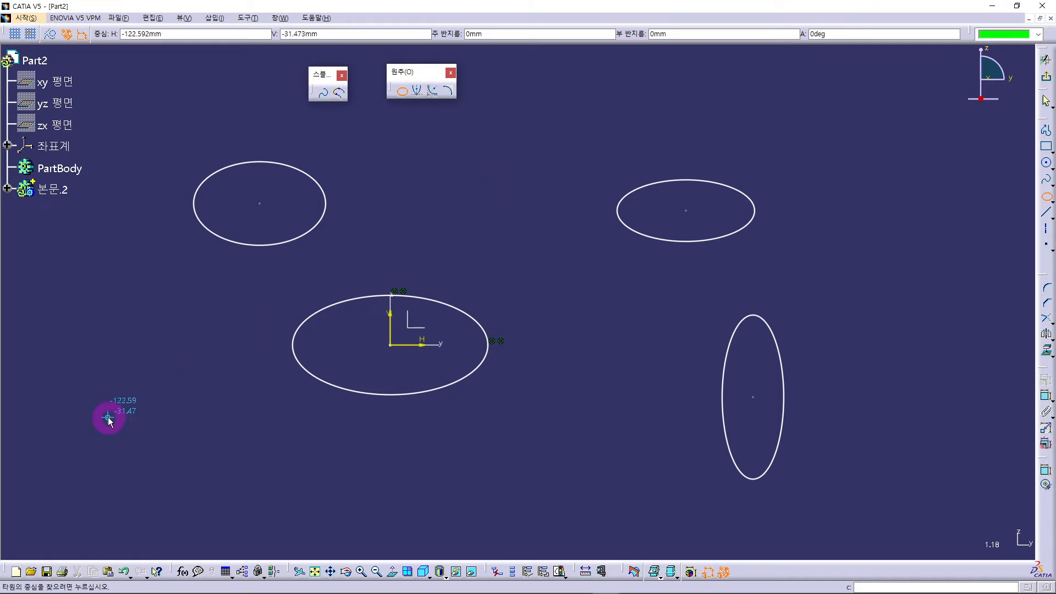
# Draw a tilted ellipse to the lower left of the central one, with a major radius of about 37 mm at about 43°
pyautogui.click(92, 426)
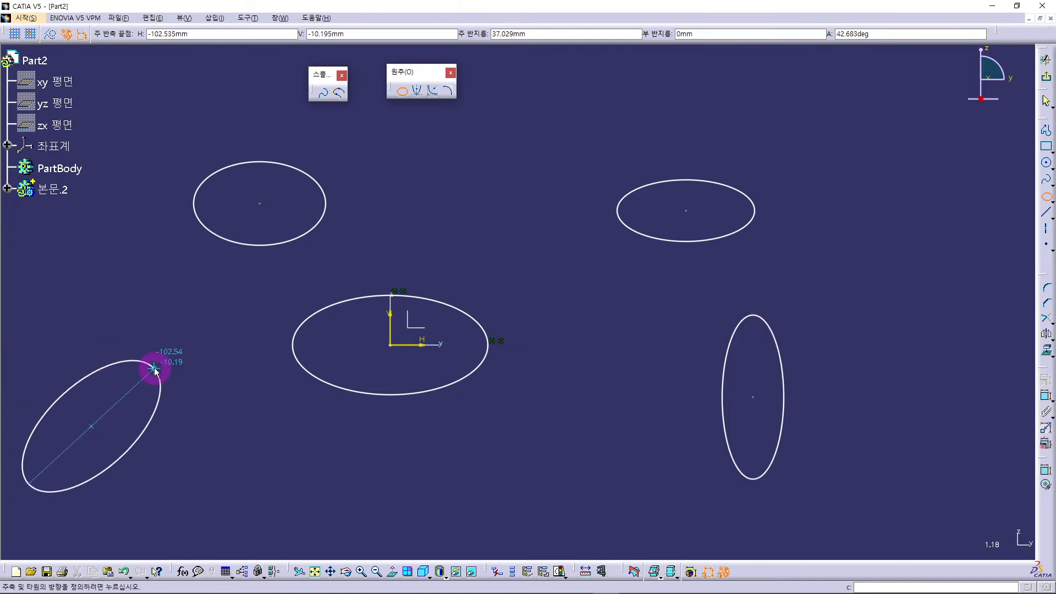
pyautogui.click(154, 367)
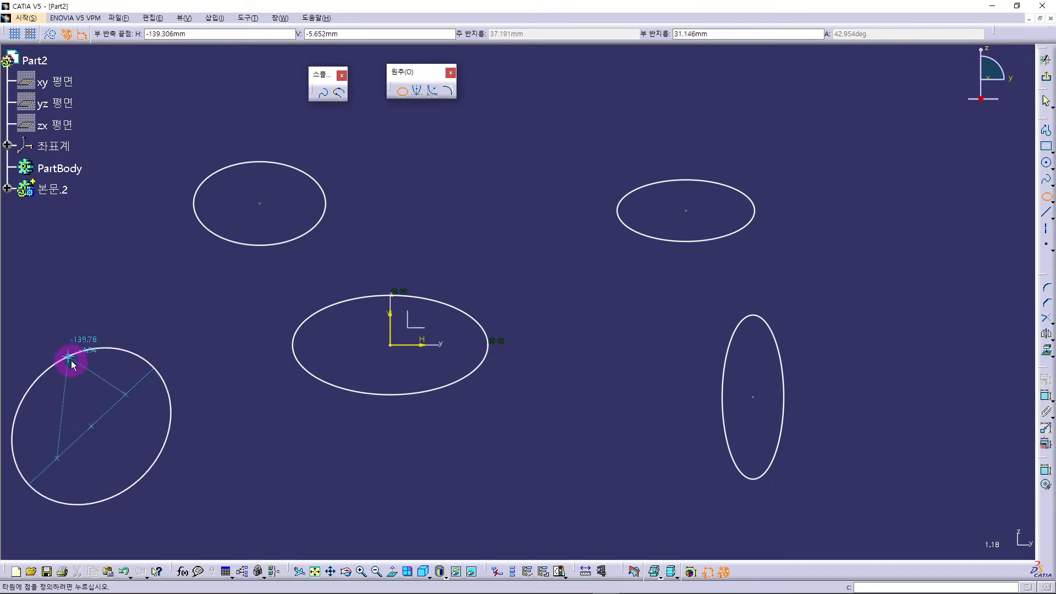
pyautogui.click(133, 446)
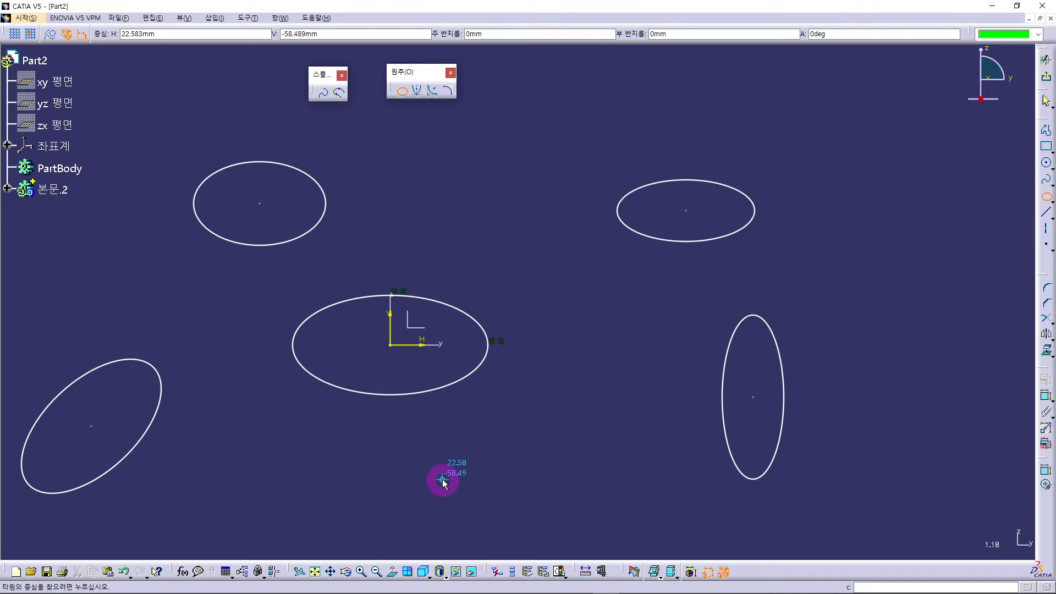
pyautogui.press('Escape')
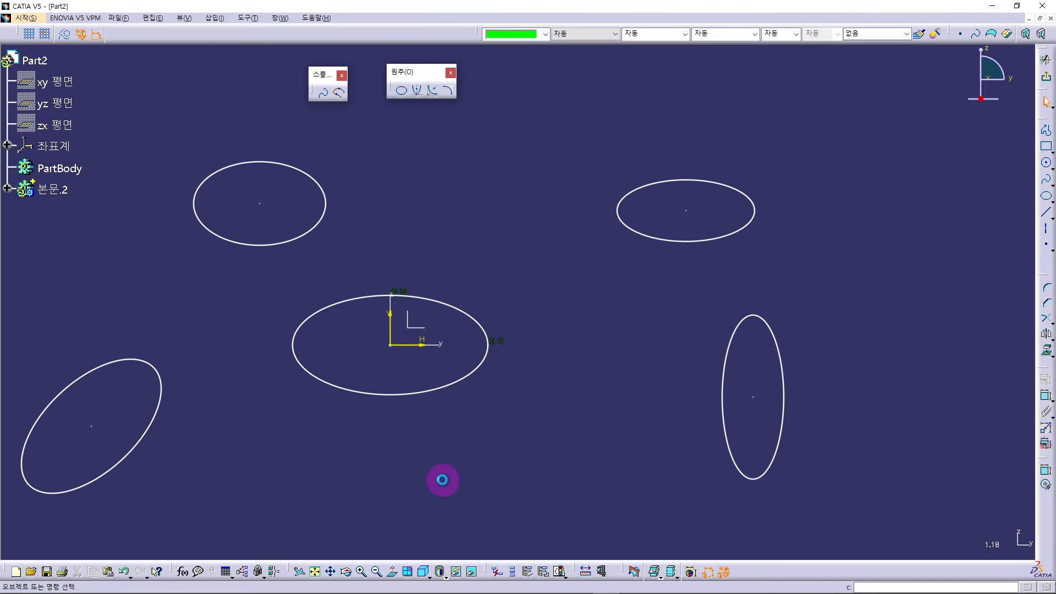
# Switch to Part3, sketch a tall narrow rectangle beside the origin on the positive H side, and exit the sketch
pyautogui.click(282, 19)
pyautogui.click(299, 115)
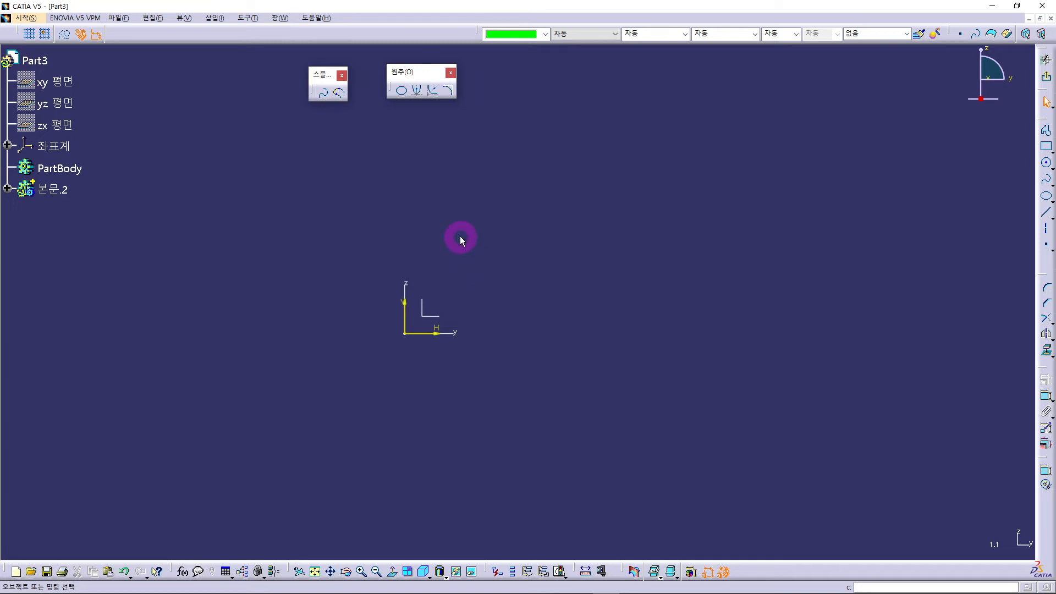
pyautogui.click(1045, 146)
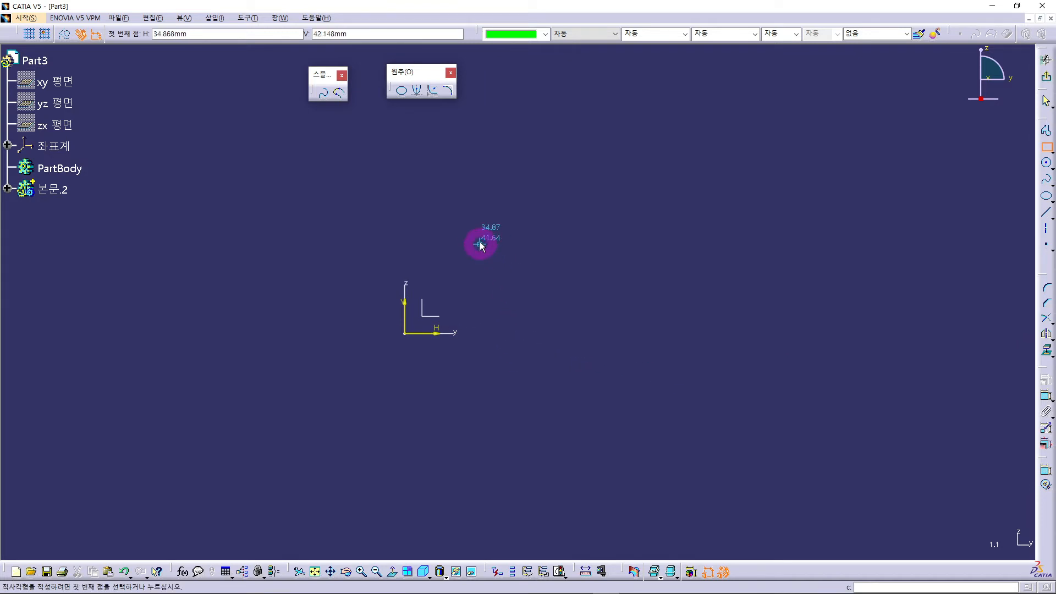
pyautogui.click(476, 222)
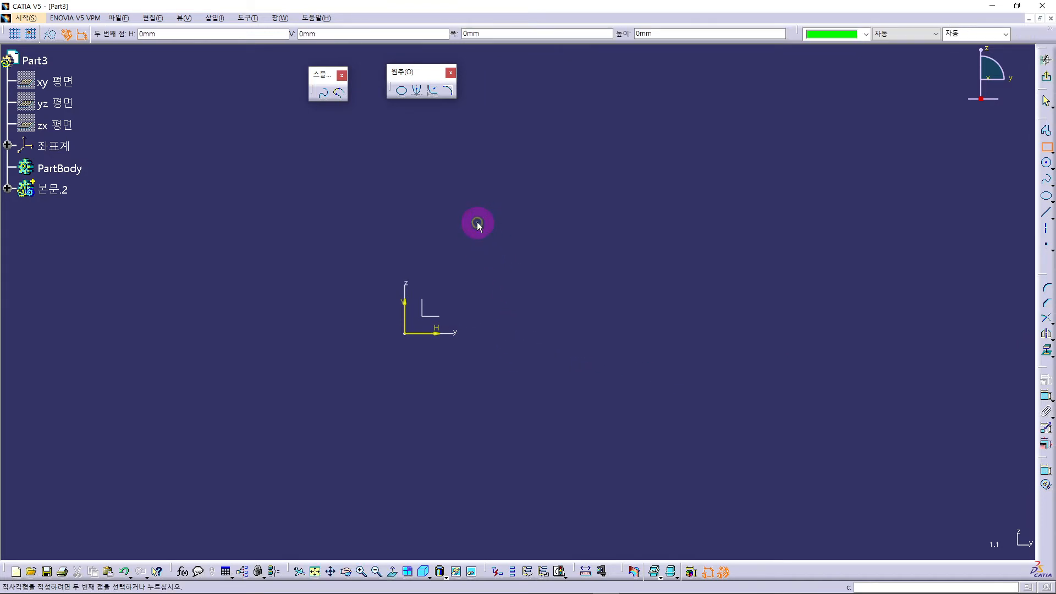
pyautogui.click(545, 443)
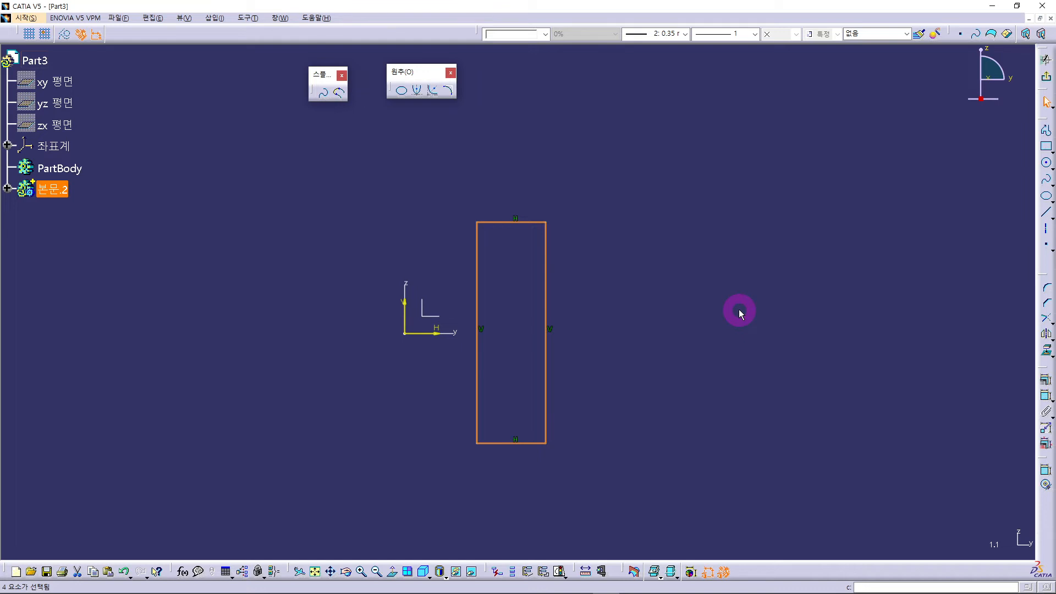
pyautogui.click(1045, 77)
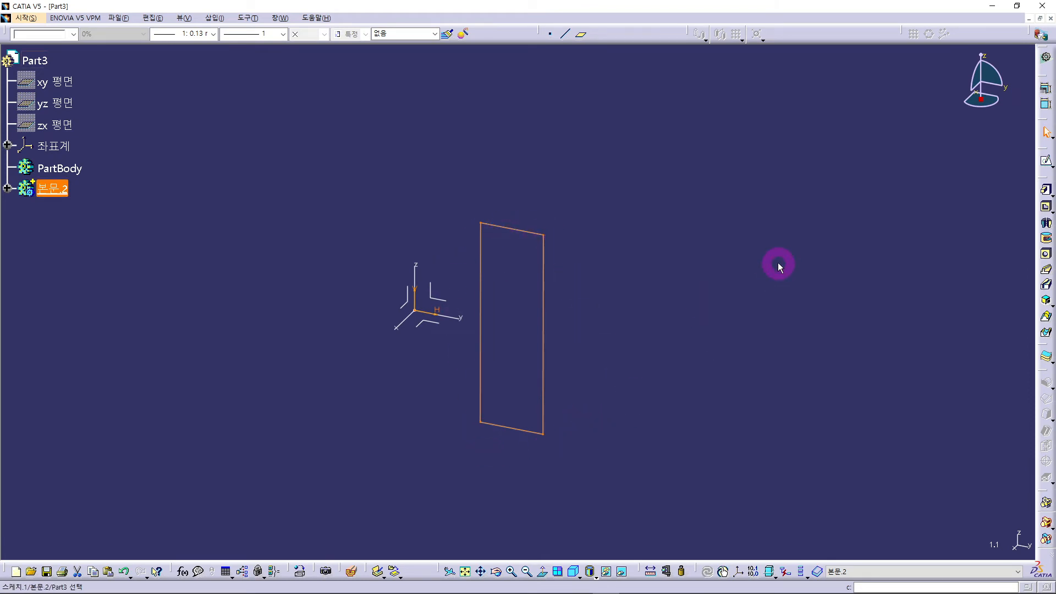
# Try a 360° Shaft of the rectangle sketch about its vertical edge nearest the origin, then cancel it
pyautogui.click(1046, 224)
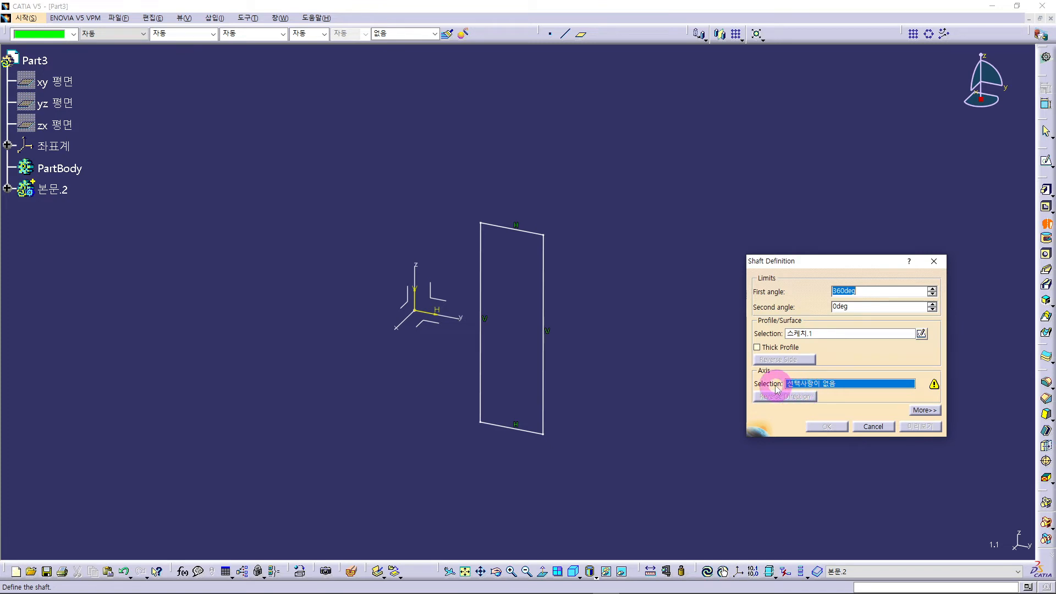
pyautogui.click(822, 387)
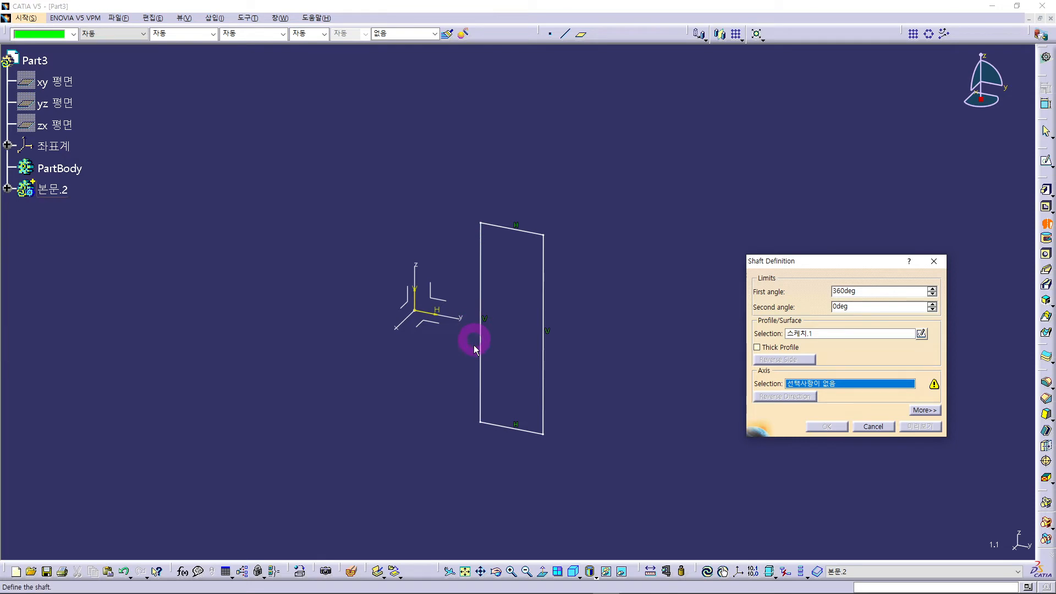
pyautogui.click(484, 287)
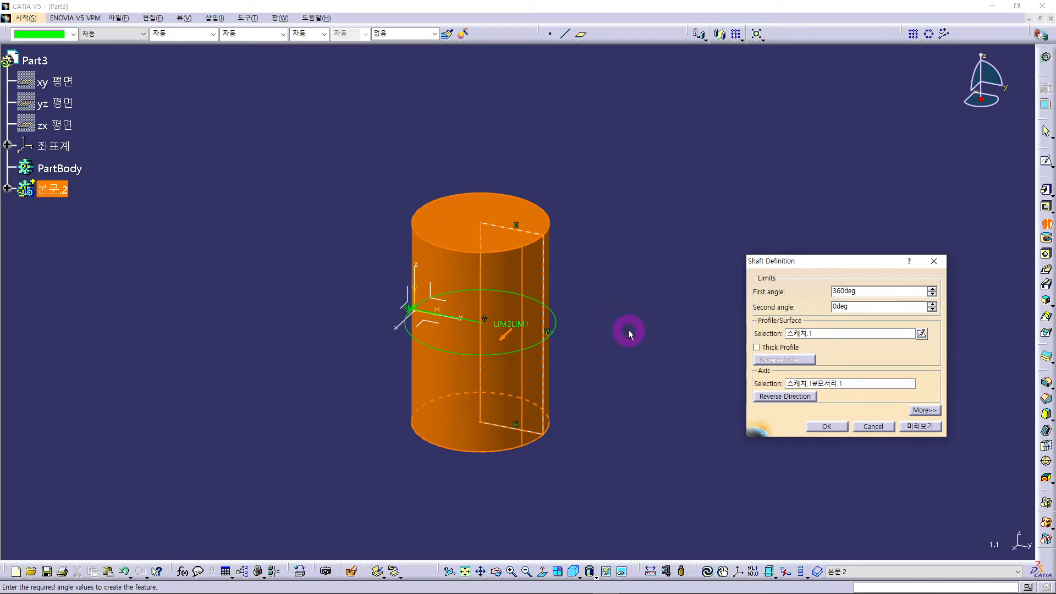
pyautogui.press('Escape')
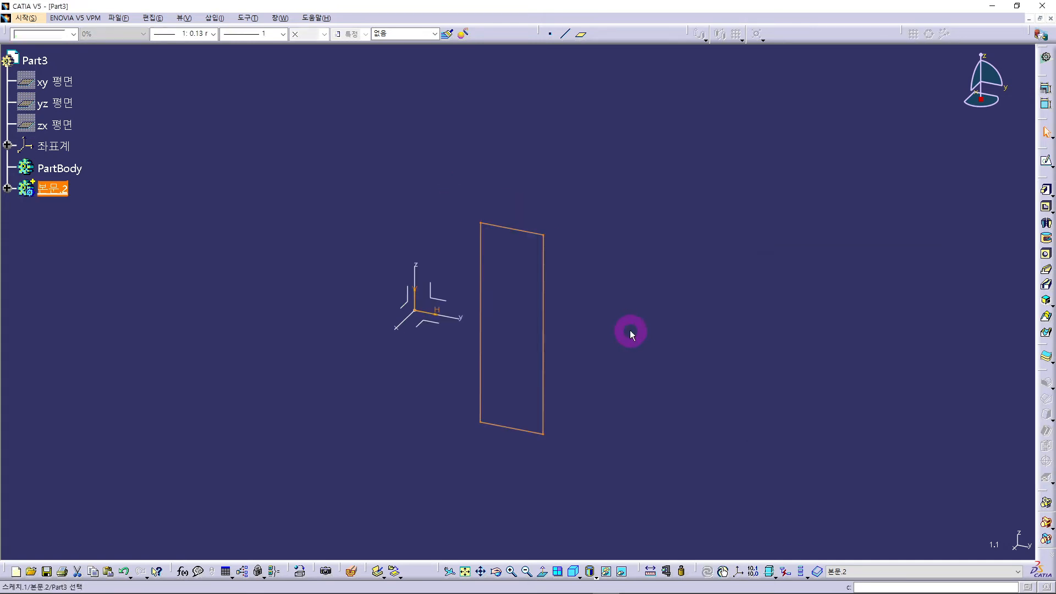
# Try a 360° Shaft of the rectangle sketch about the absolute Z axis, then cancel it
pyautogui.click(1044, 223)
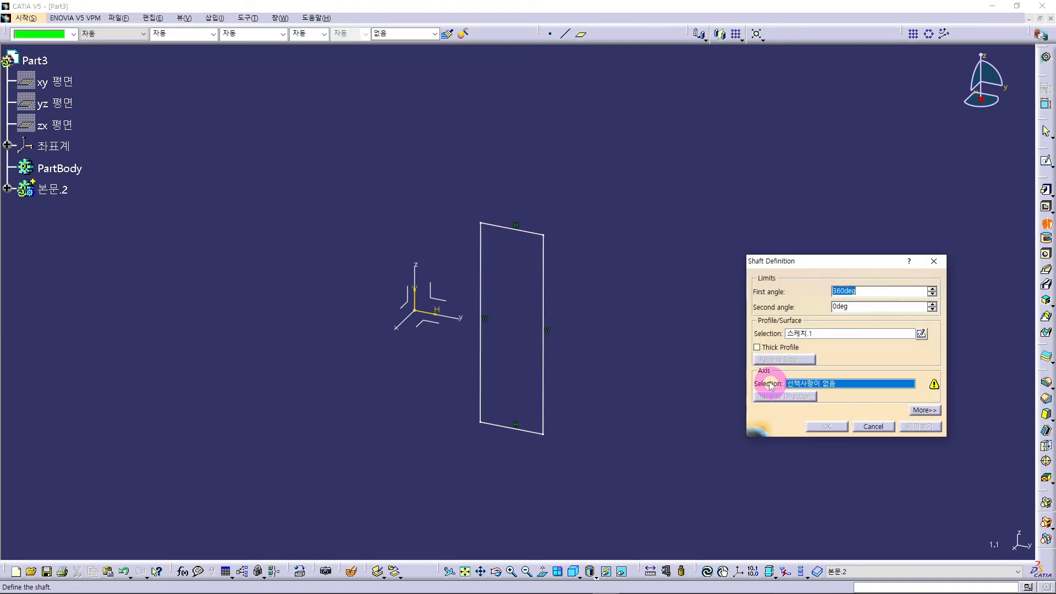
pyautogui.click(819, 385)
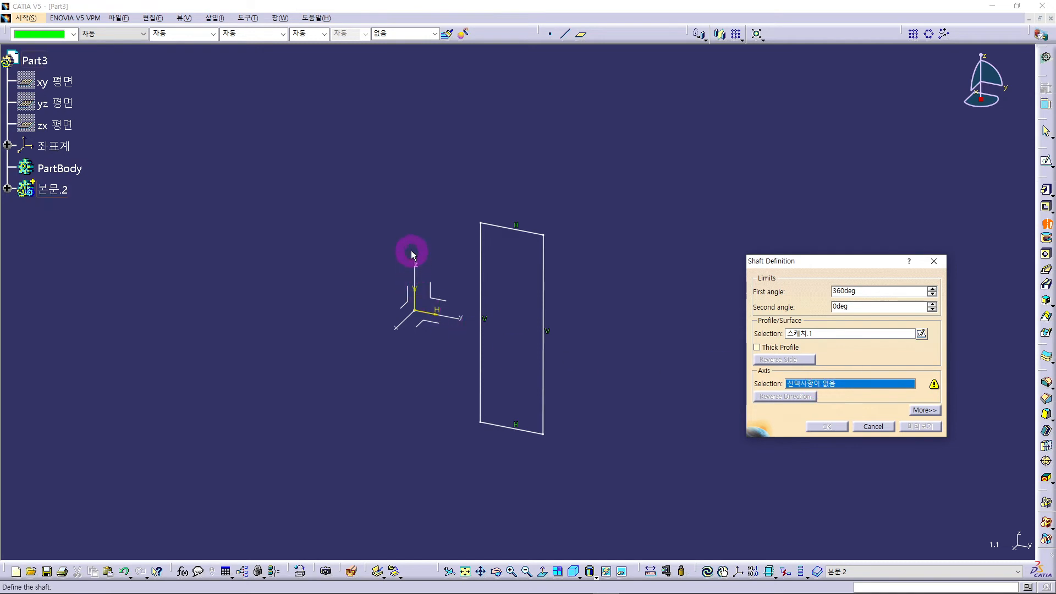
pyautogui.click(418, 277)
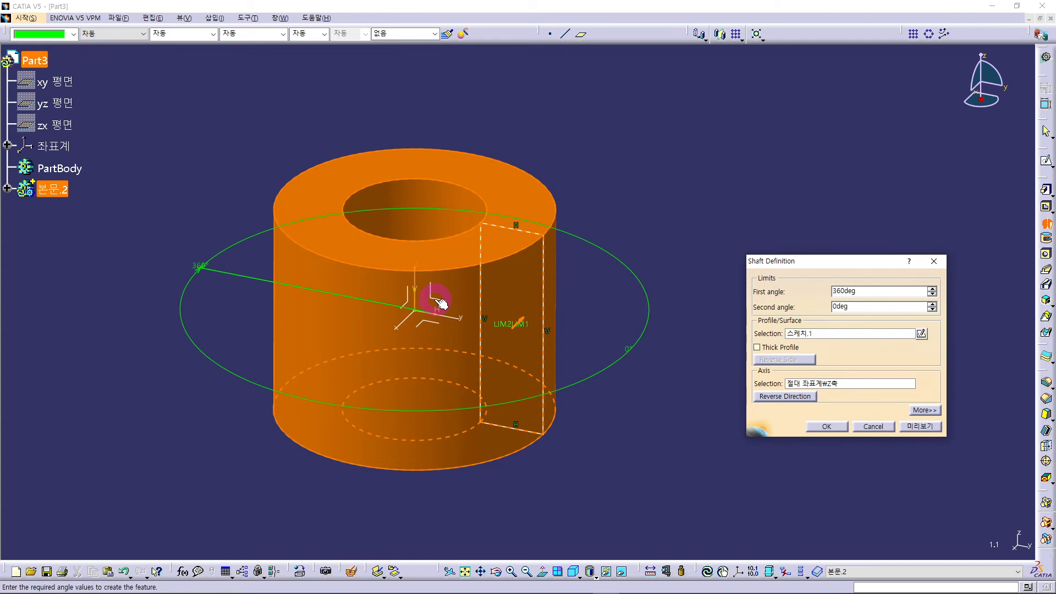
pyautogui.press('Escape')
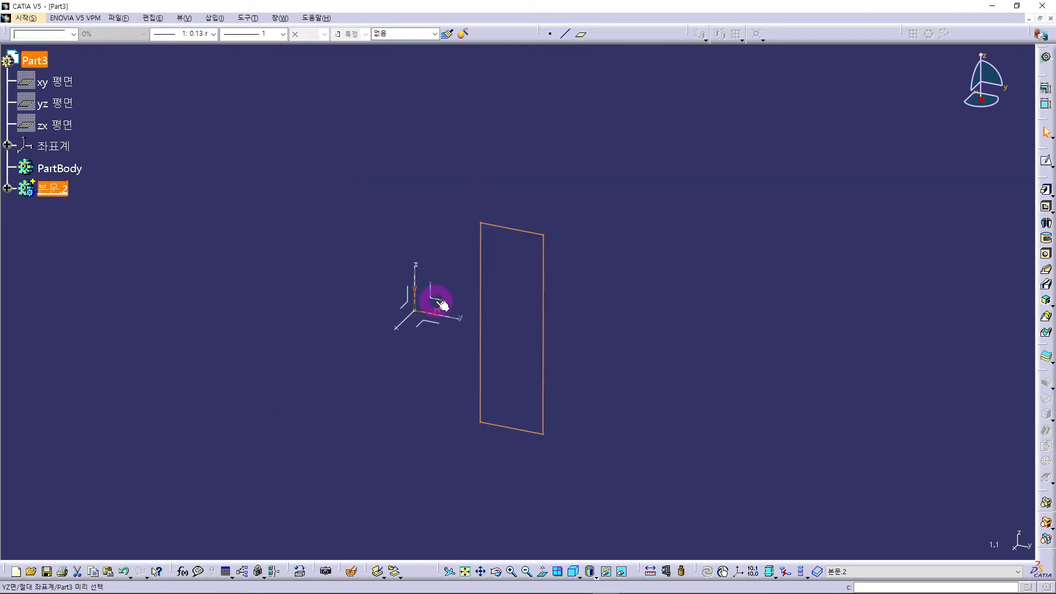
# Reopen the rectangle sketch and draw a vertical axis line beyond the rectangle's far side, extending past both its ends
pyautogui.click(7, 187)
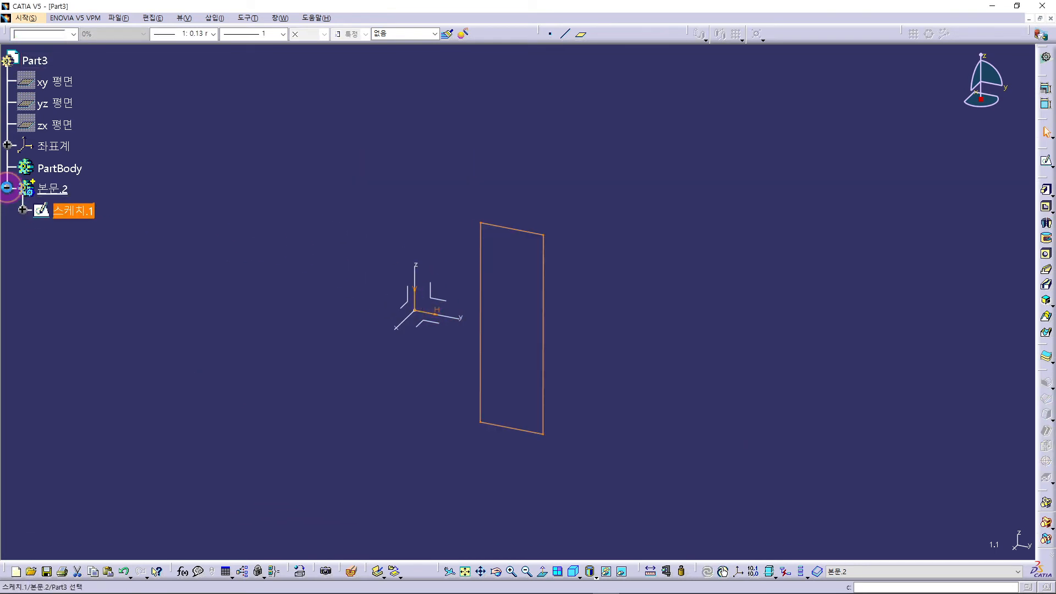
pyautogui.doubleClick(80, 211)
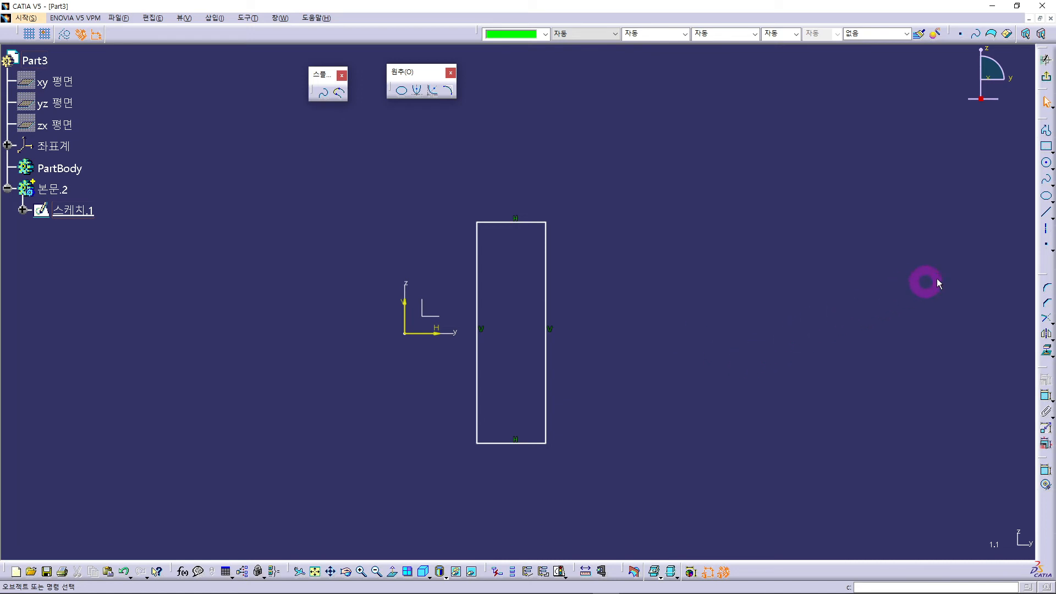
pyautogui.click(1048, 231)
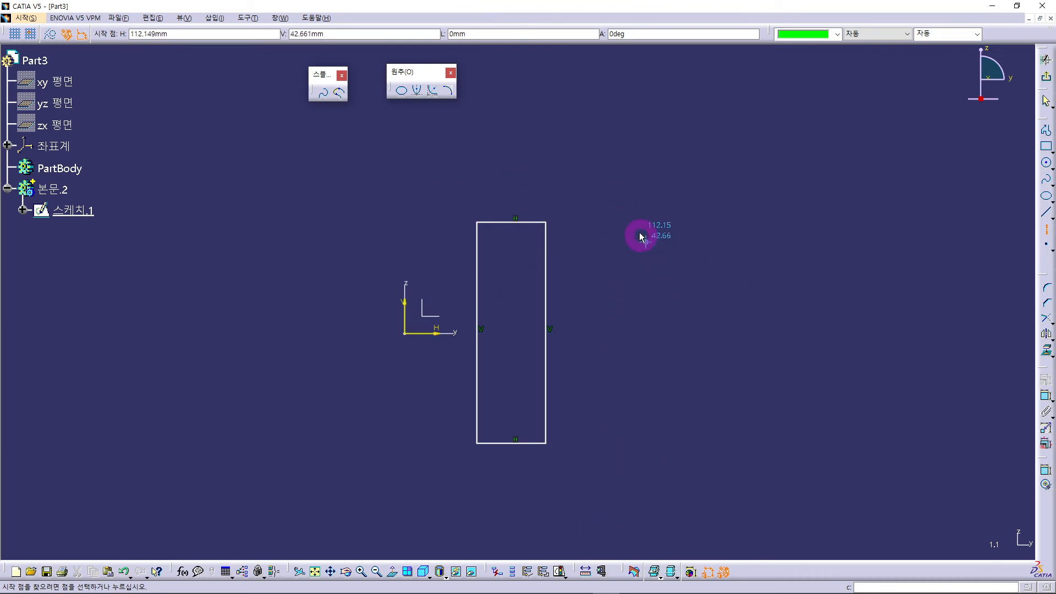
pyautogui.click(604, 170)
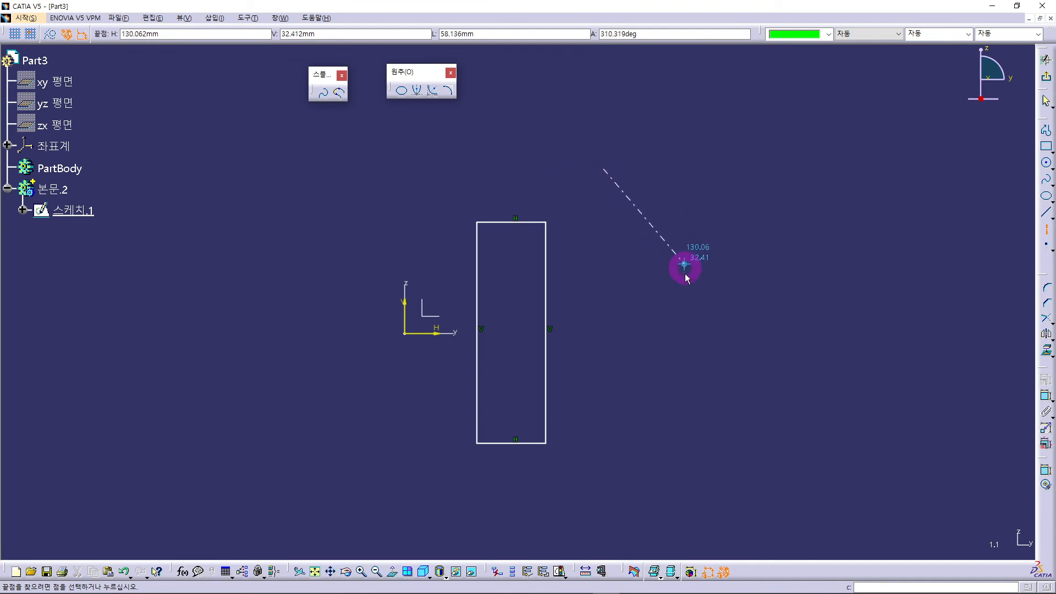
pyautogui.click(603, 514)
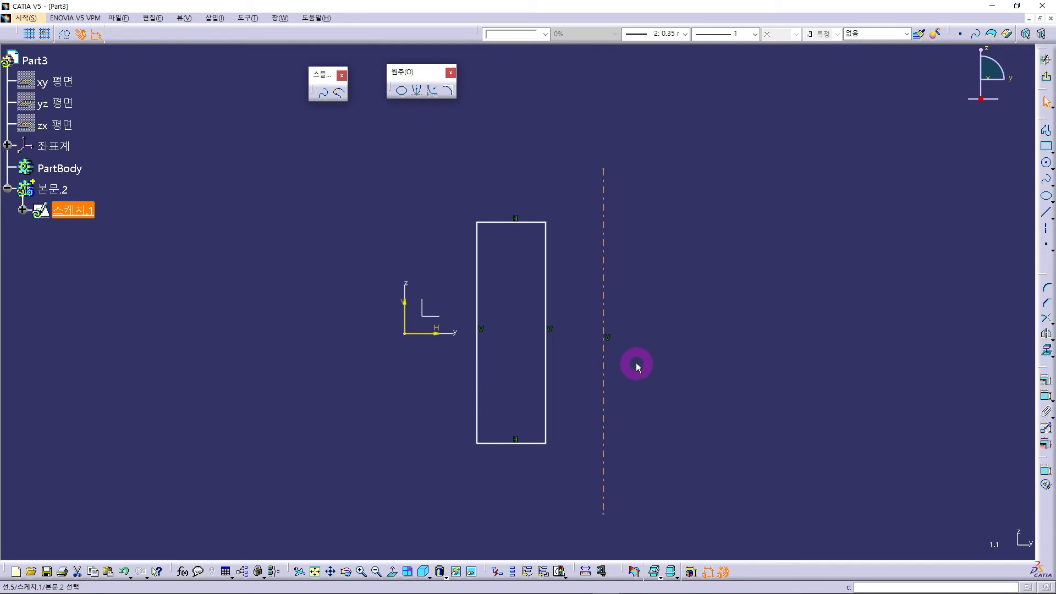
# Exit the sketch and start a 360° Shaft of the rectangle about its sketched axis
pyautogui.click(1047, 77)
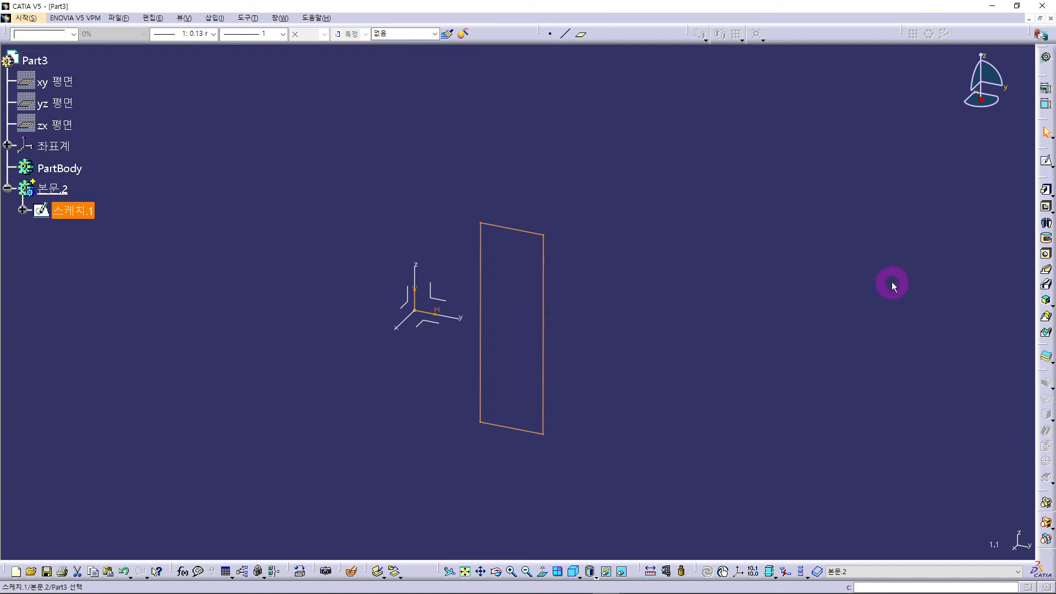
pyautogui.click(1047, 225)
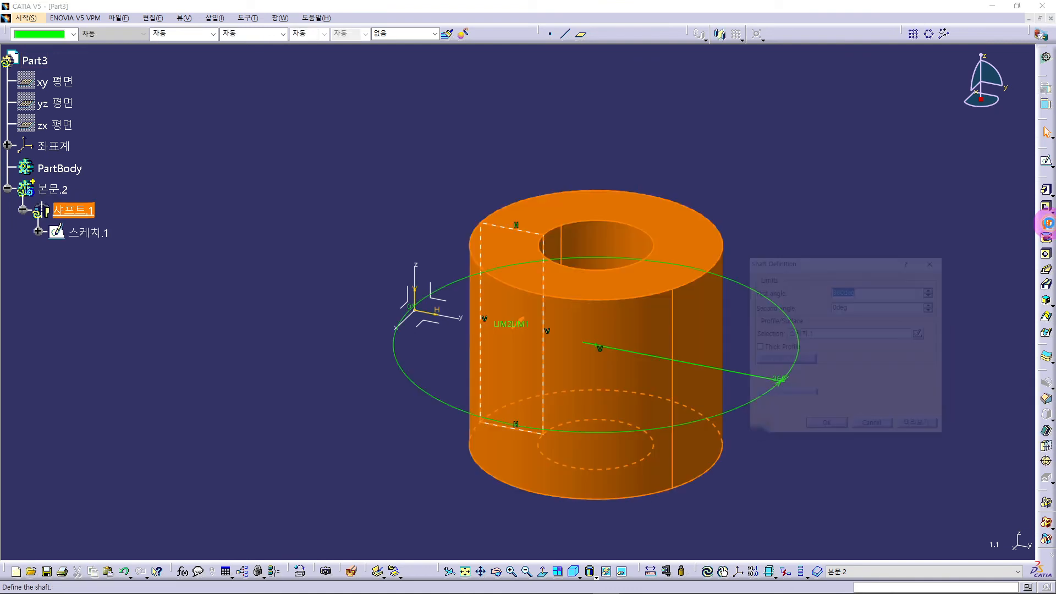